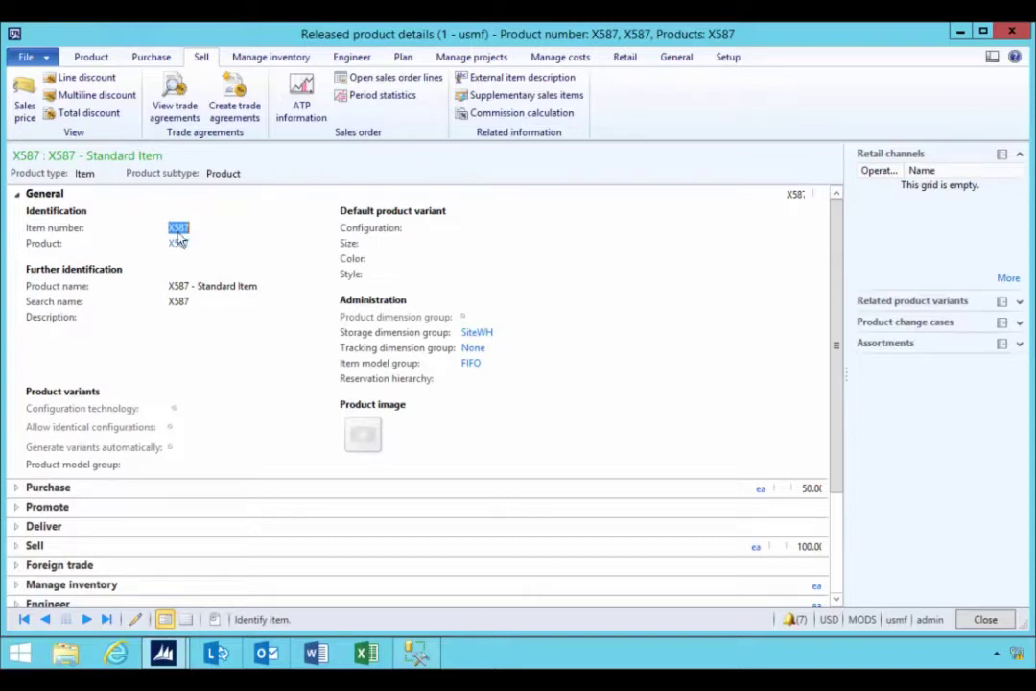
Open View trade agreements for item X587 and confirm its grid has no agreements
left_click(181, 111)
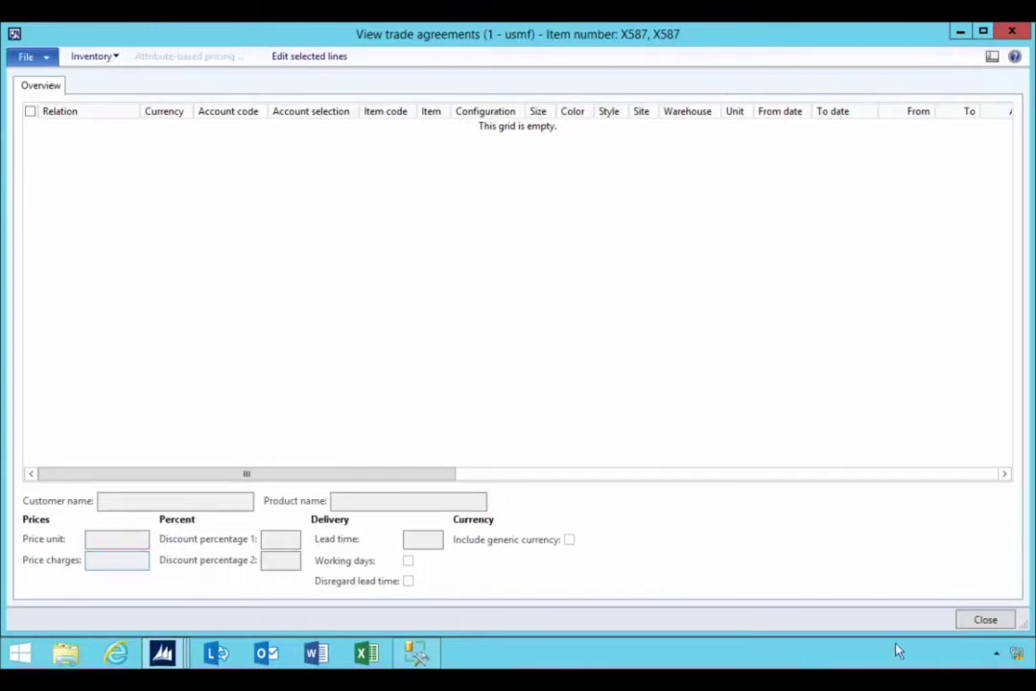
left_click_drag(1022, 622, 1013, 612)
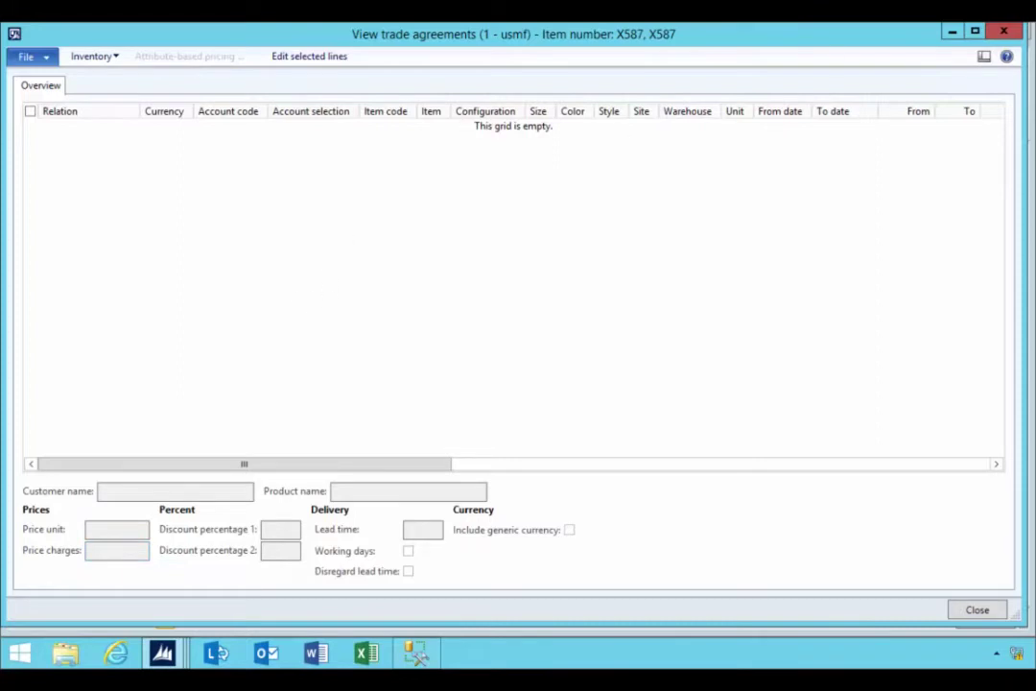
Close the empty view, start creating trade agreements, and inspect existing journal PDJ-00221's lines
left_click(1002, 32)
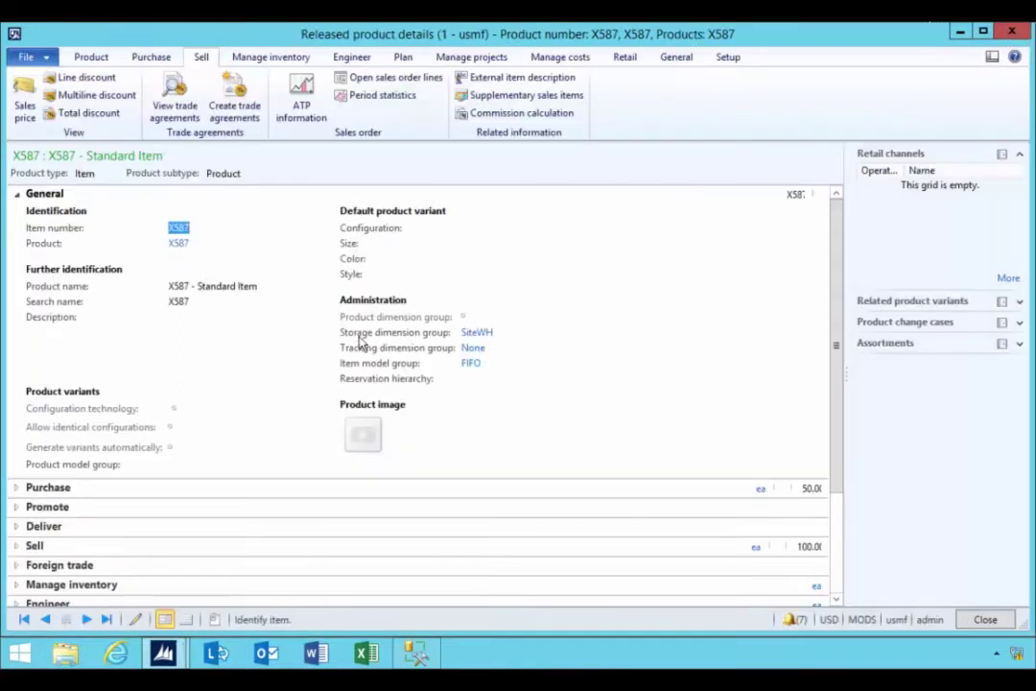
left_click(233, 108)
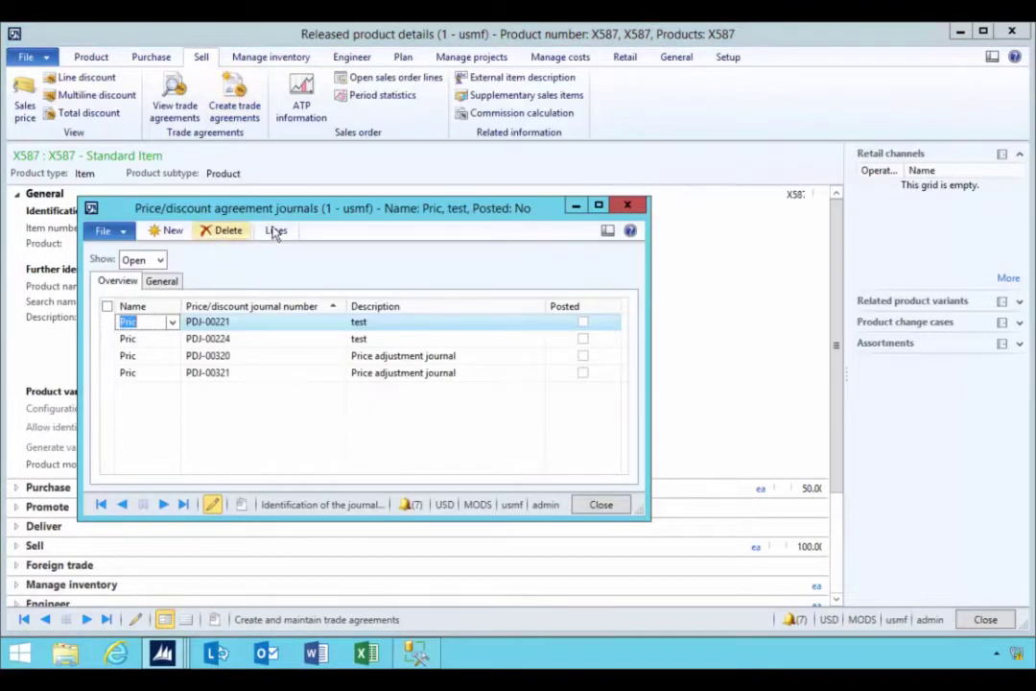
left_click(278, 231)
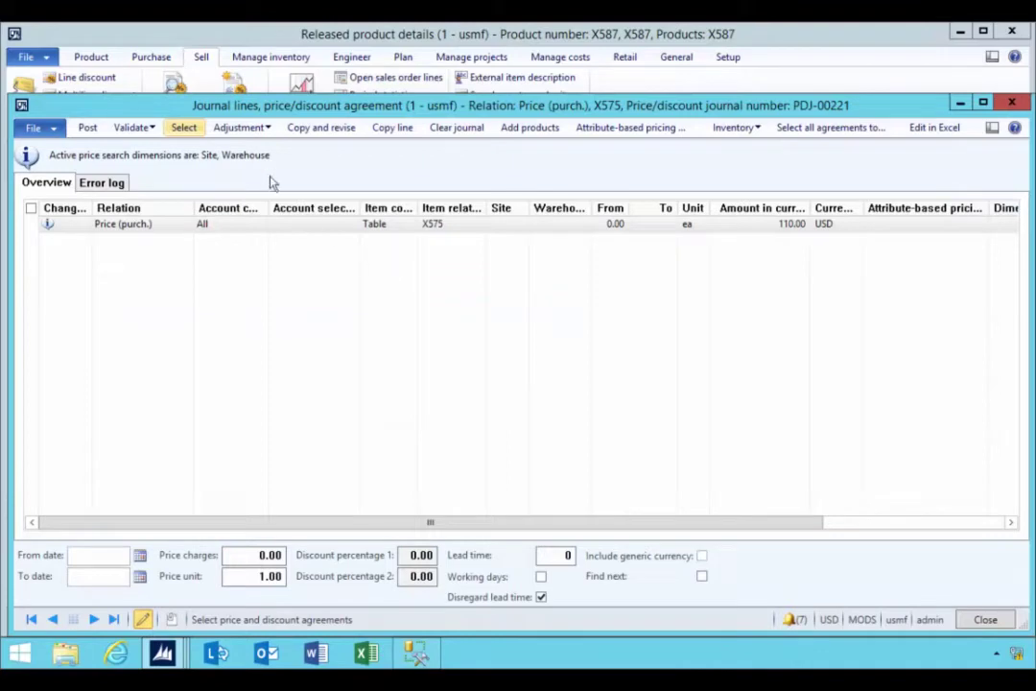
left_click(228, 223)
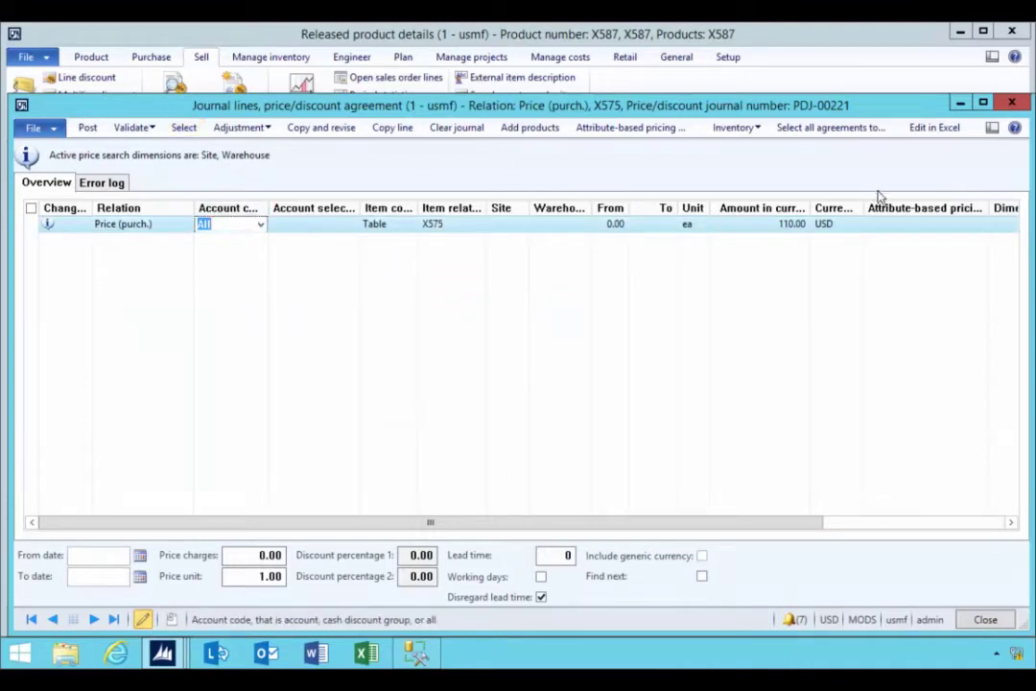
key("Escape")
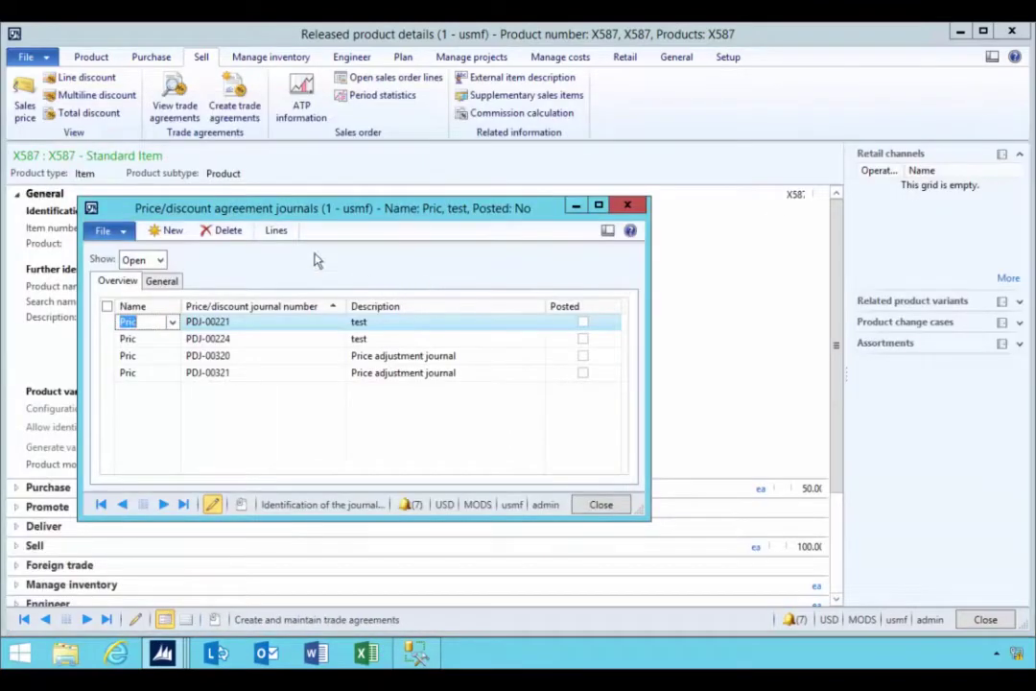
Create a new price/discount journal named Pric (PDJ-00331) and open its lines
left_click(170, 232)
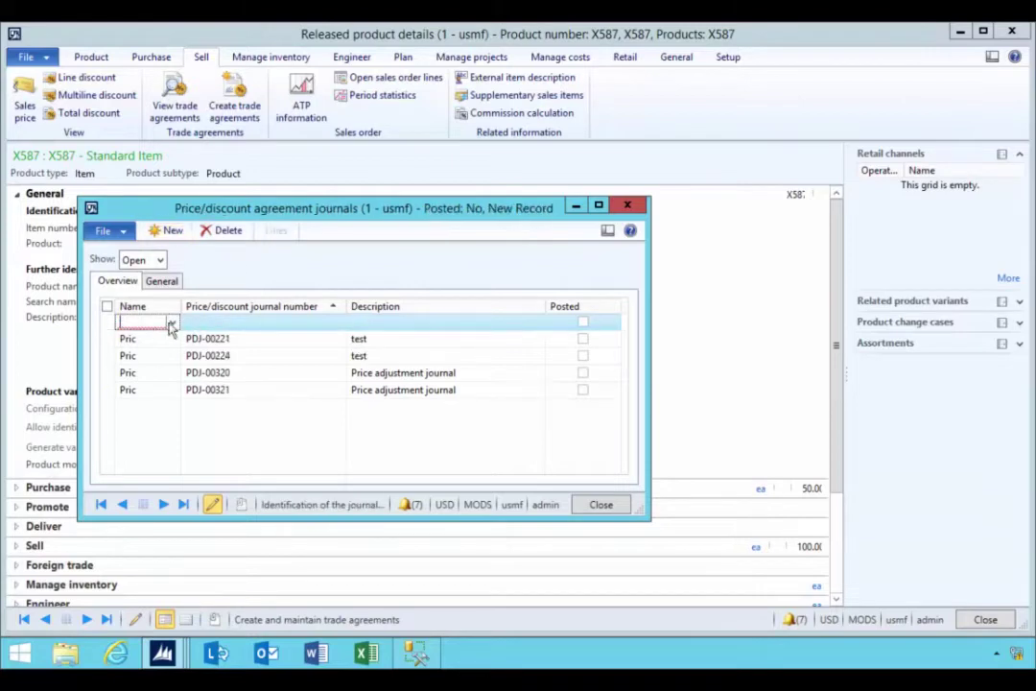
left_click(173, 322)
left_click(132, 372)
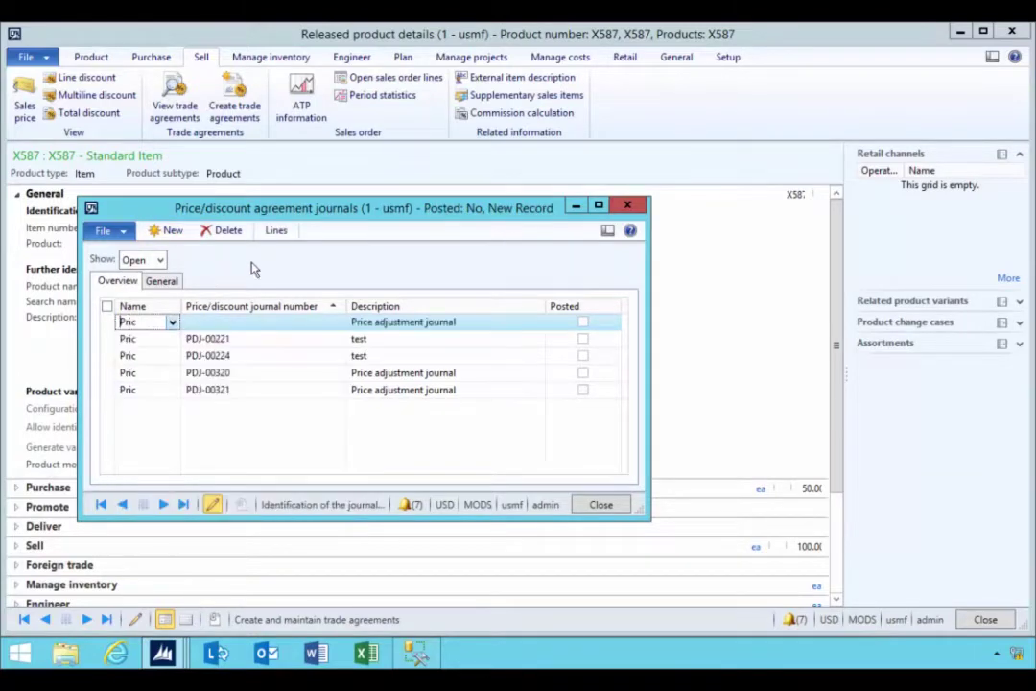
left_click(275, 233)
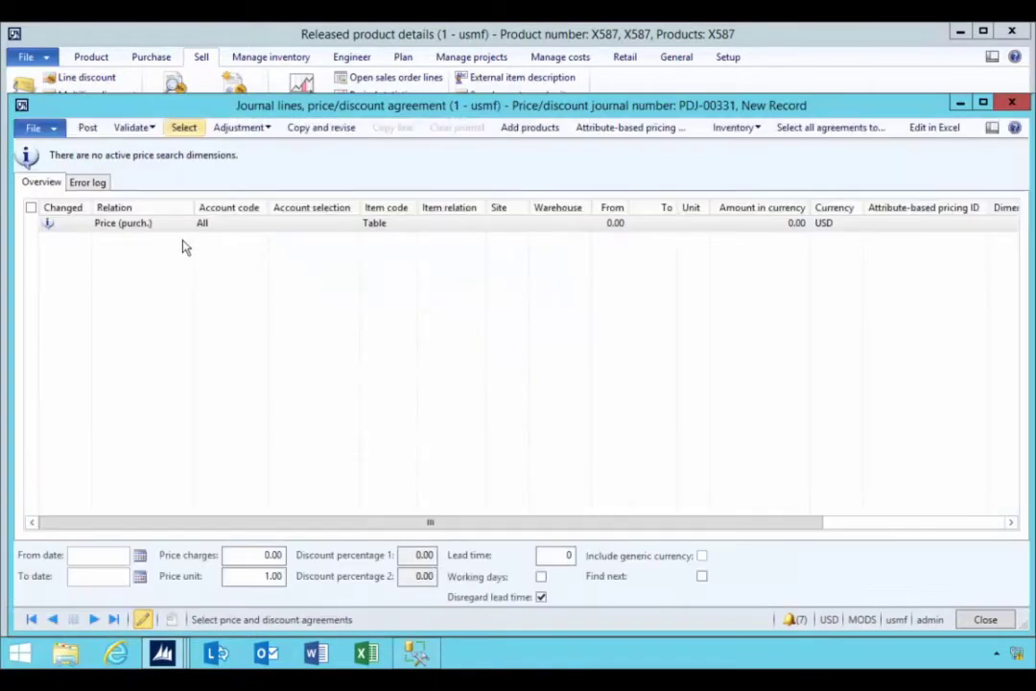
Set the journal line to Price (sales) for item X587 at site DC, warehouse DC1
left_click(185, 223)
left_click(185, 224)
left_click(186, 223)
left_click(169, 299)
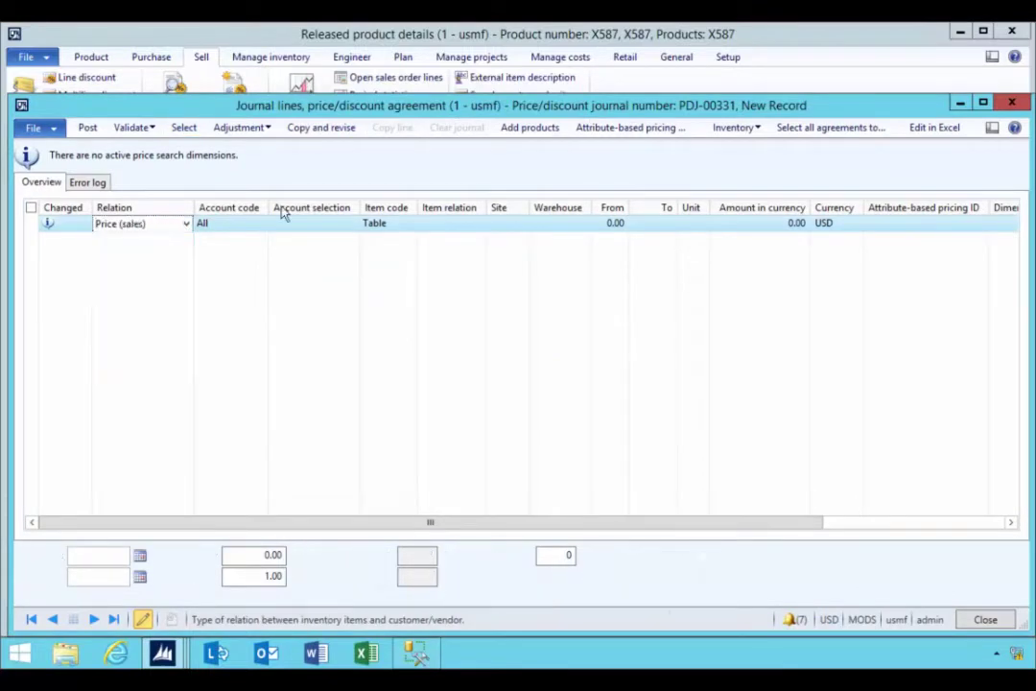
left_click(449, 224)
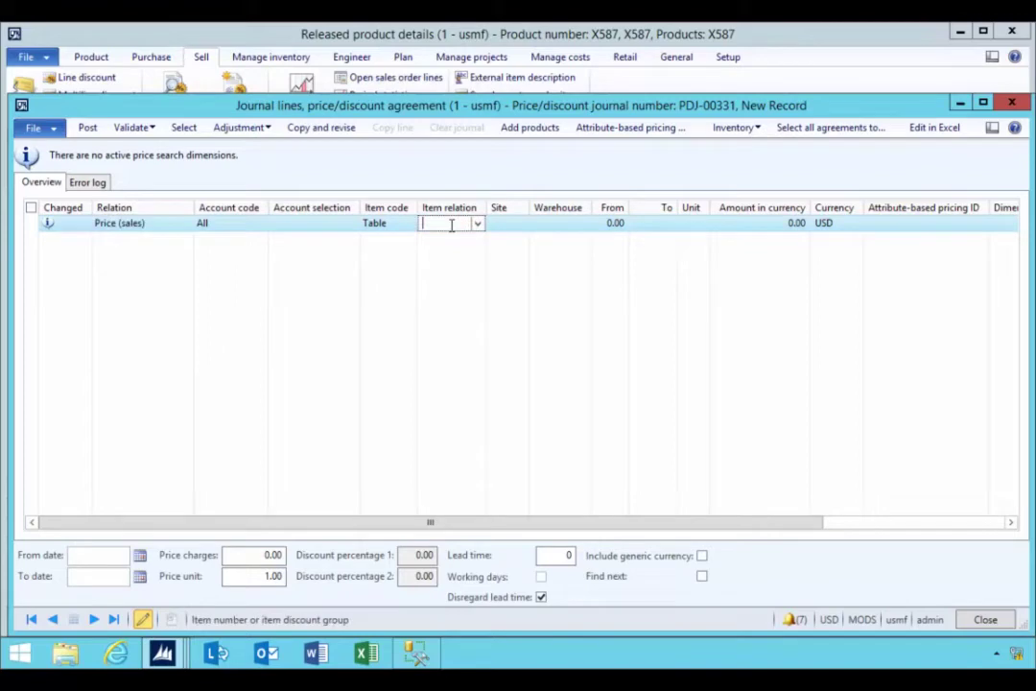
key("Tab")
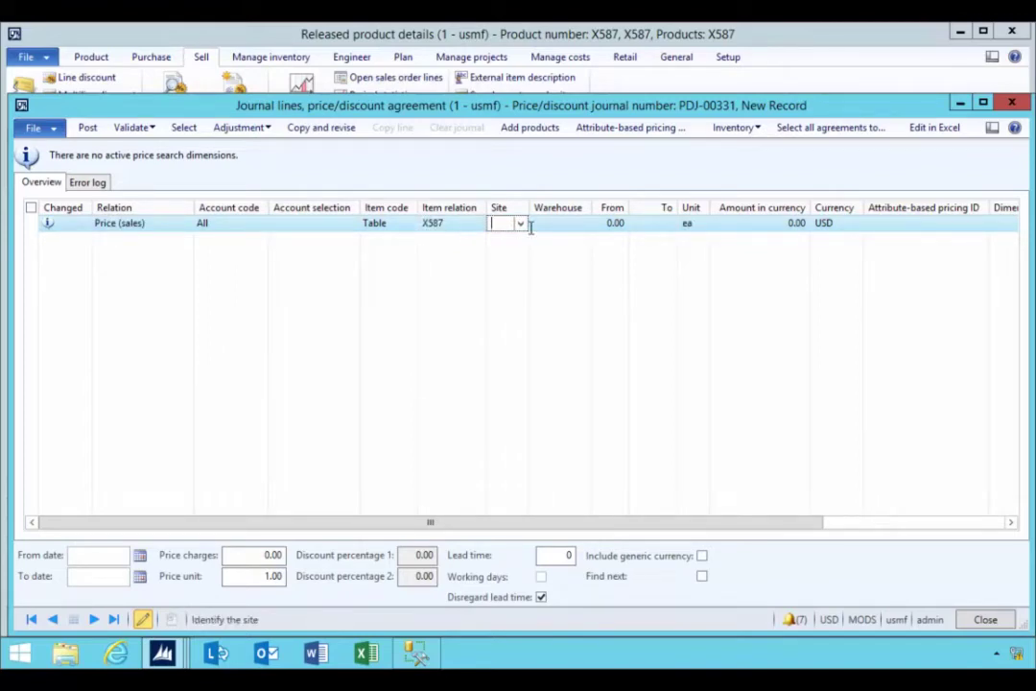
type("DC")
key("Tab")
type("DC1")
key("Tab")
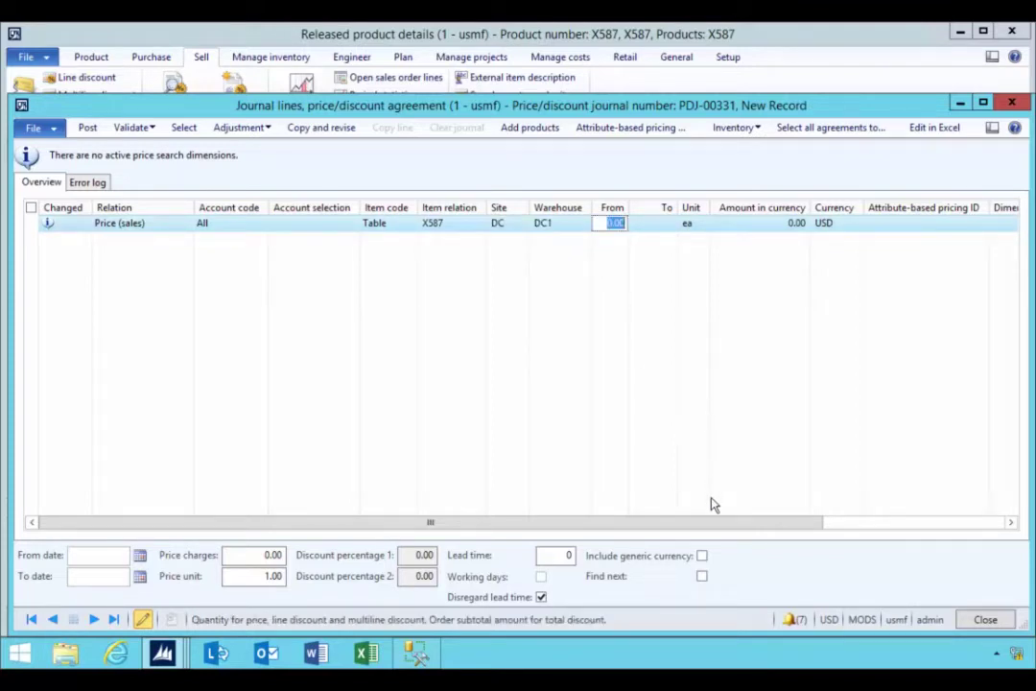
left_click_drag(709, 523, 788, 525)
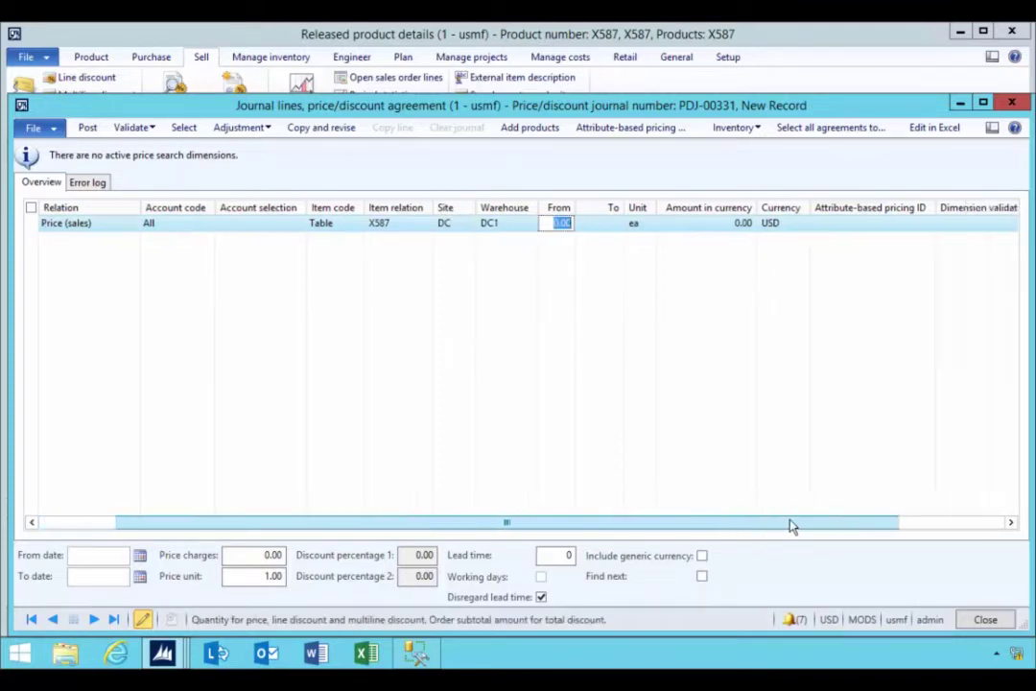
Enter a 150.00 USD sales price amount and price charges of 5.00
left_click(716, 224)
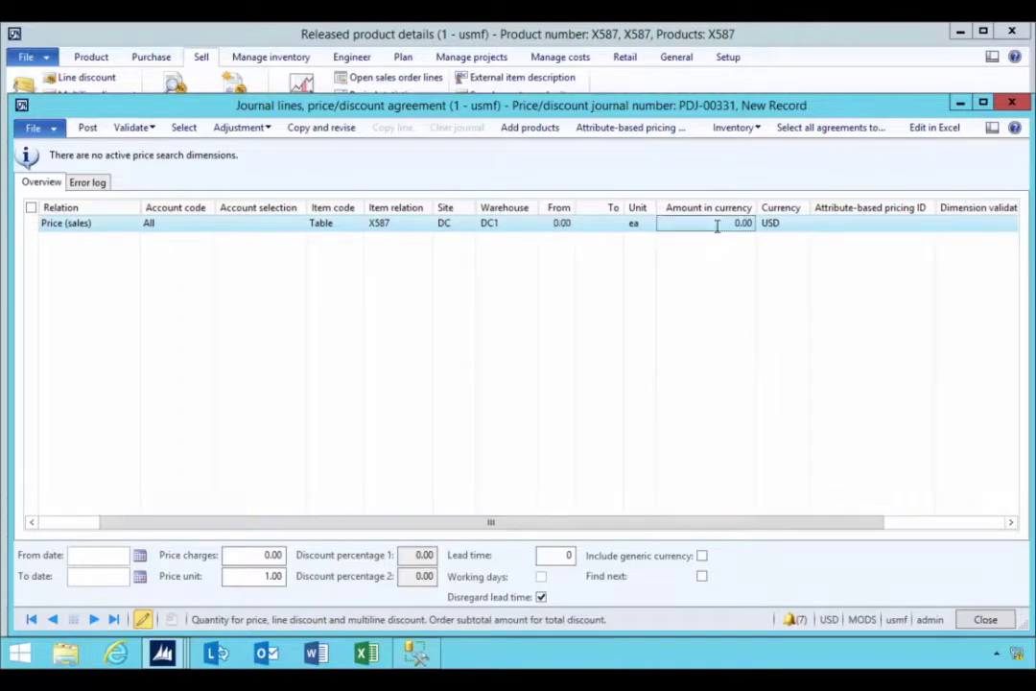
type("150")
left_click(779, 223)
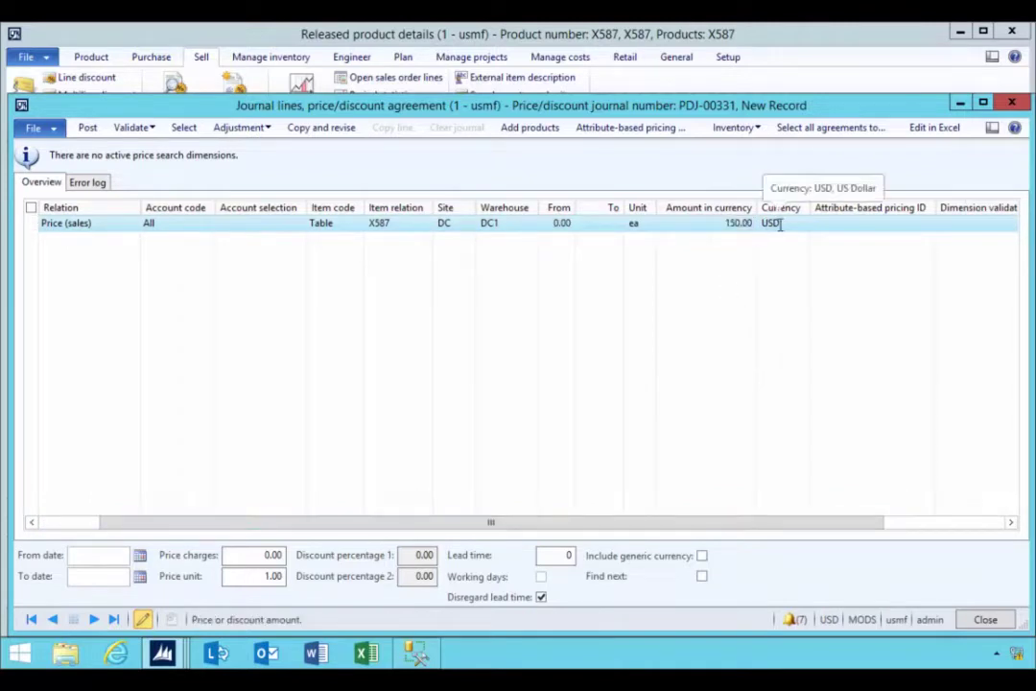
left_click(779, 223)
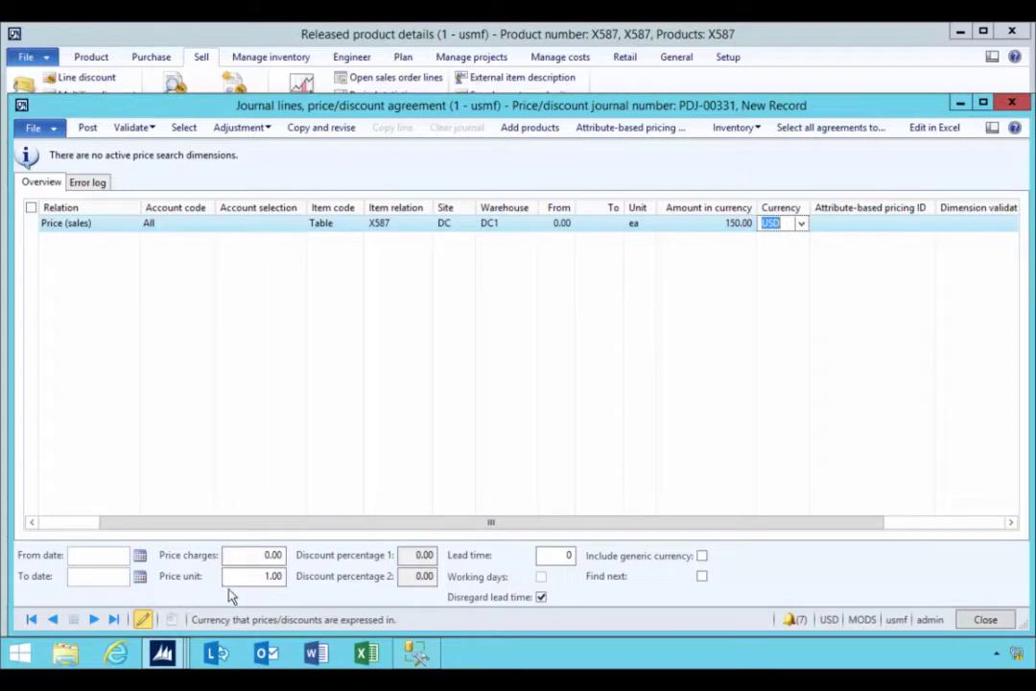
left_click(255, 555)
key("shift+End")
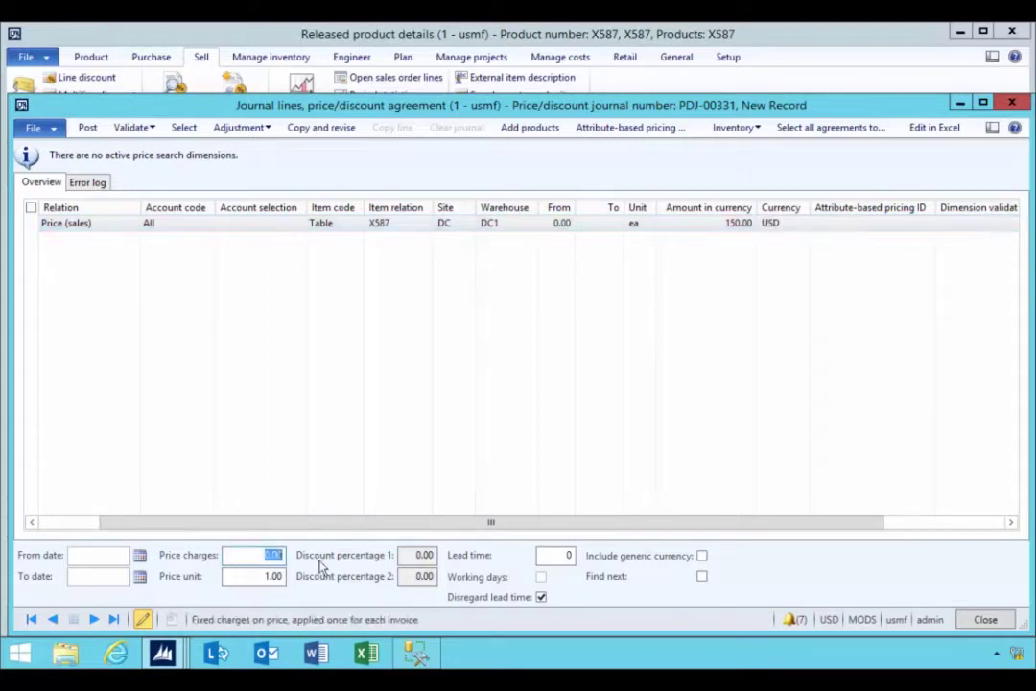
type("5")
key("Tab")
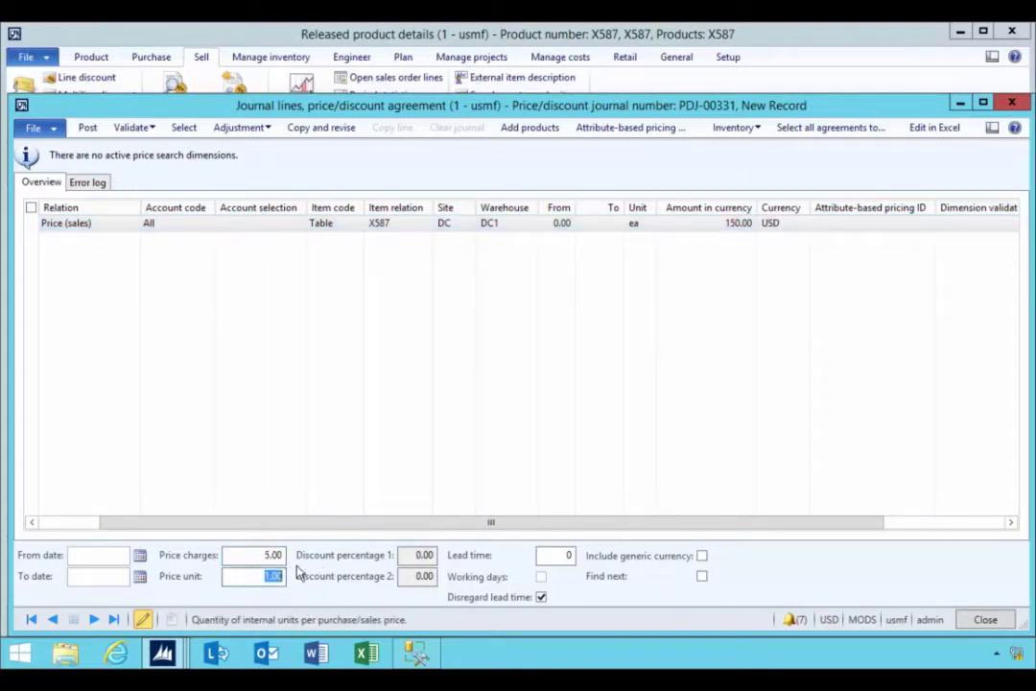
key("shift+Tab")
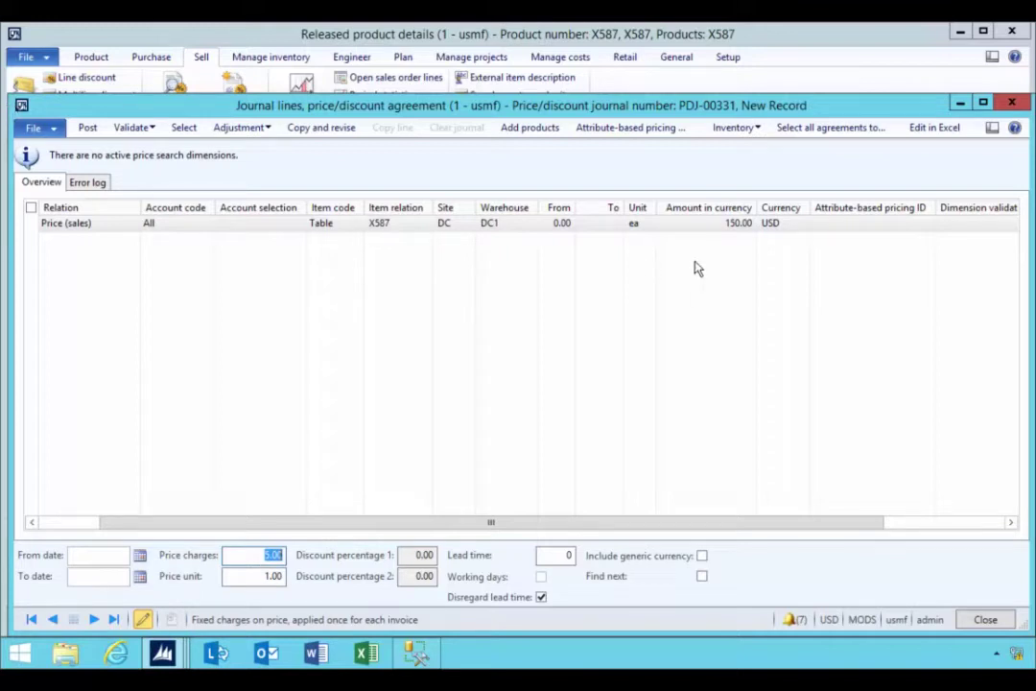
Post journal PDJ-00331 and reopen X587's trade agreements to see the DC1 sales price
left_click(712, 226)
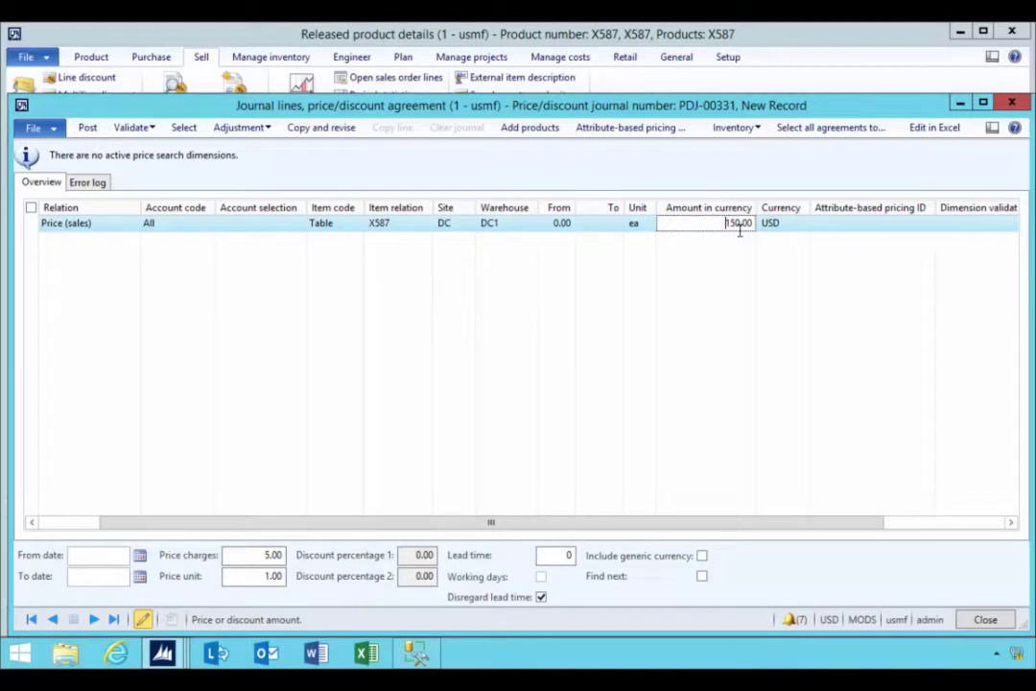
left_click(273, 556)
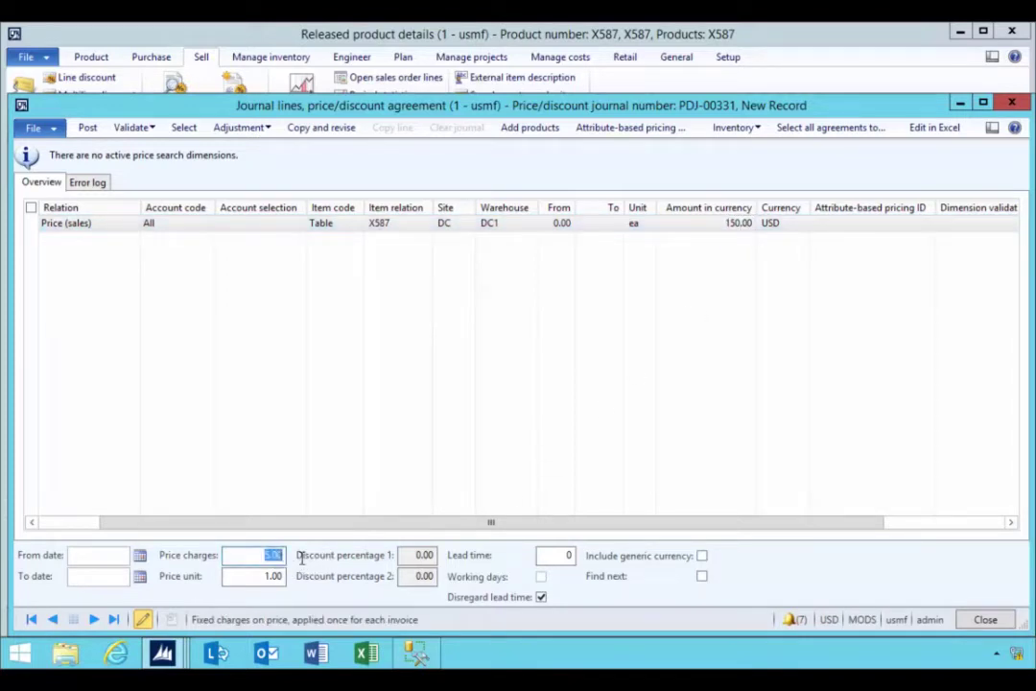
left_click(87, 127)
left_click(554, 327)
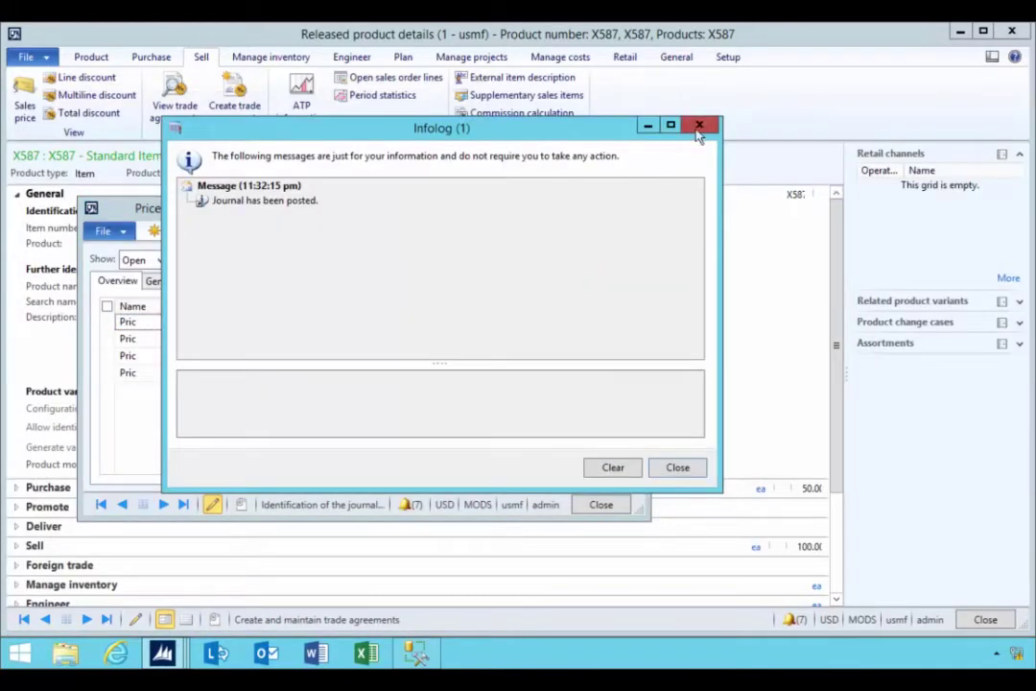
left_click(699, 126)
key("Escape")
left_click(175, 98)
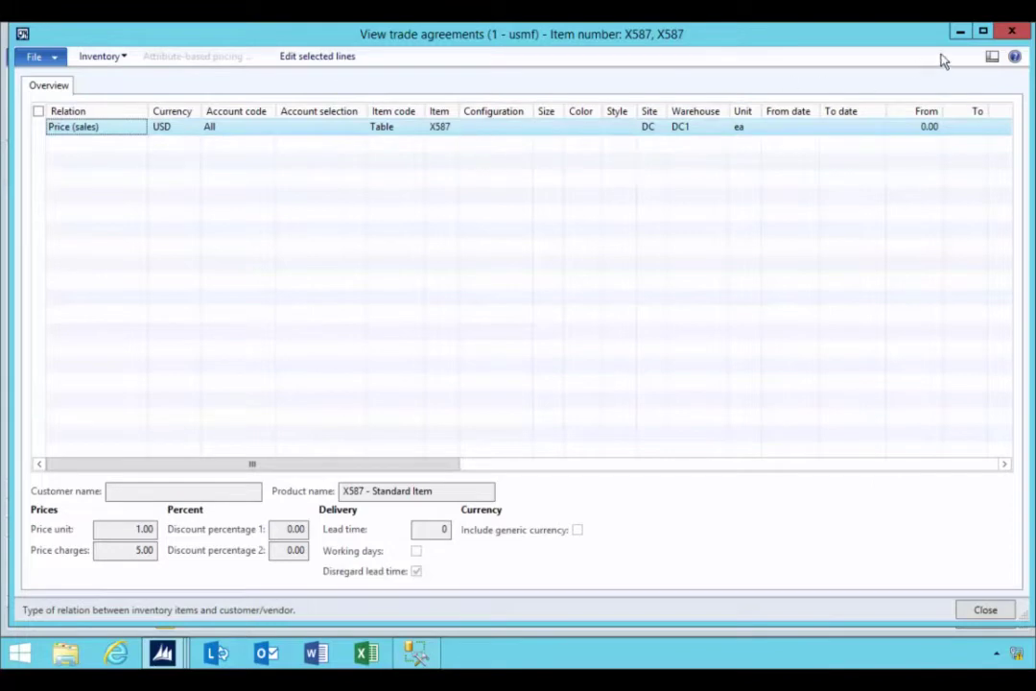
Close the trade agreements and go to Sales and marketing's All sales orders list
key("Escape")
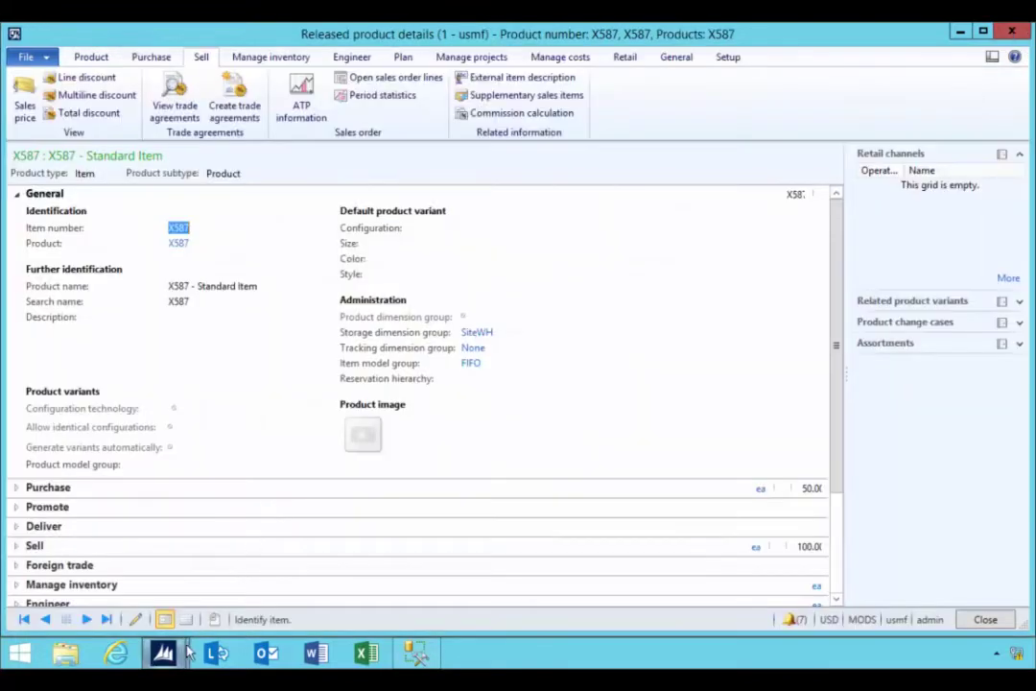
mouse_move(165, 653)
left_click(144, 594)
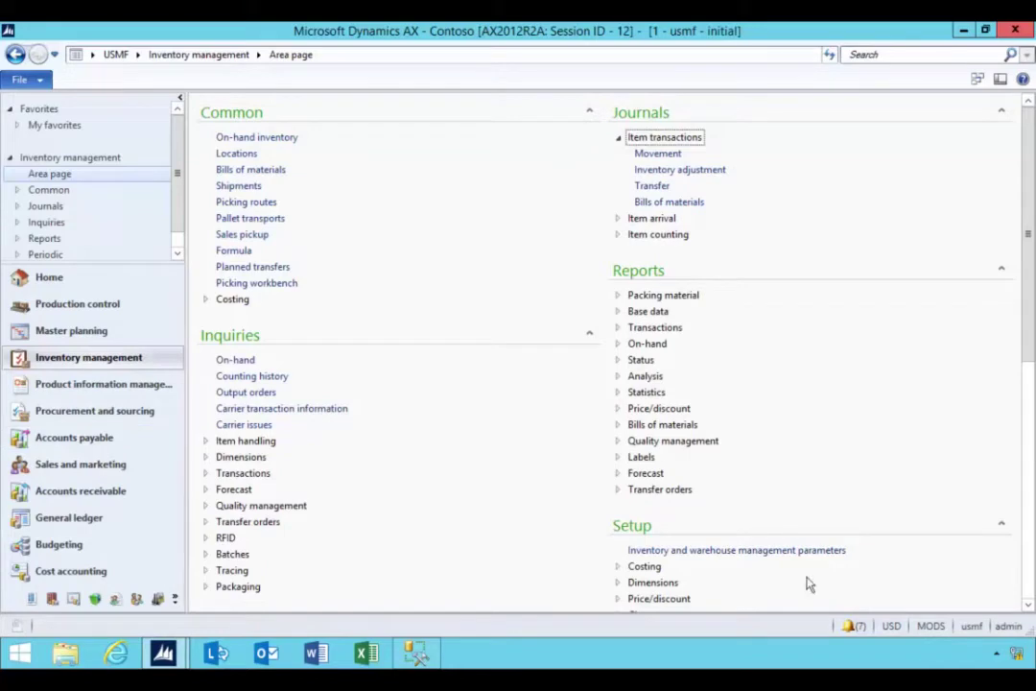
left_click(148, 460)
left_click(260, 316)
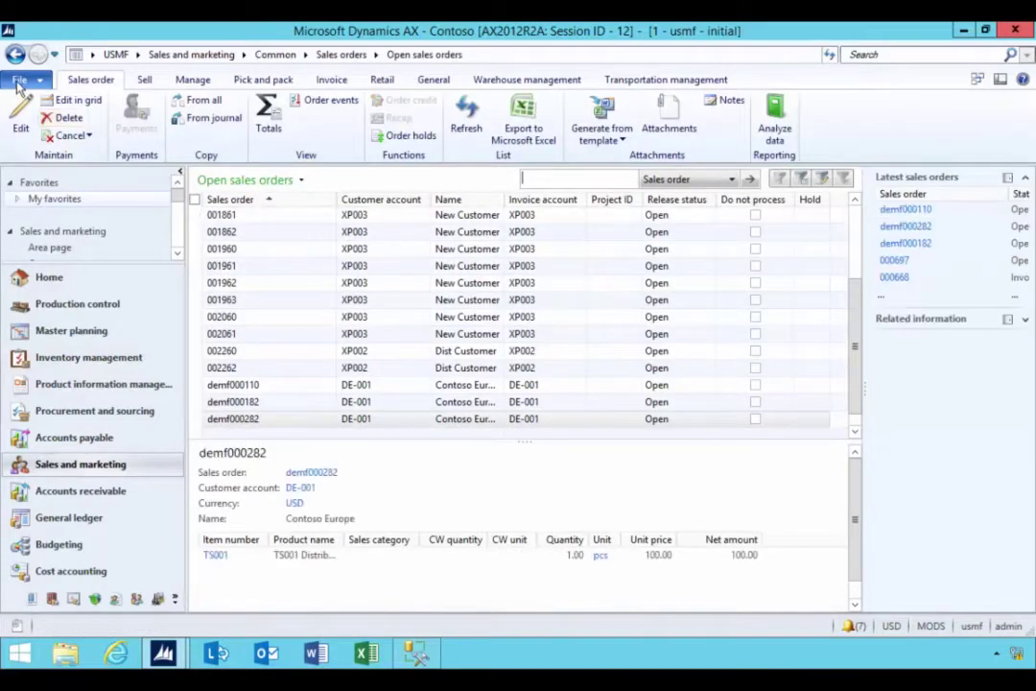
left_click(17, 56)
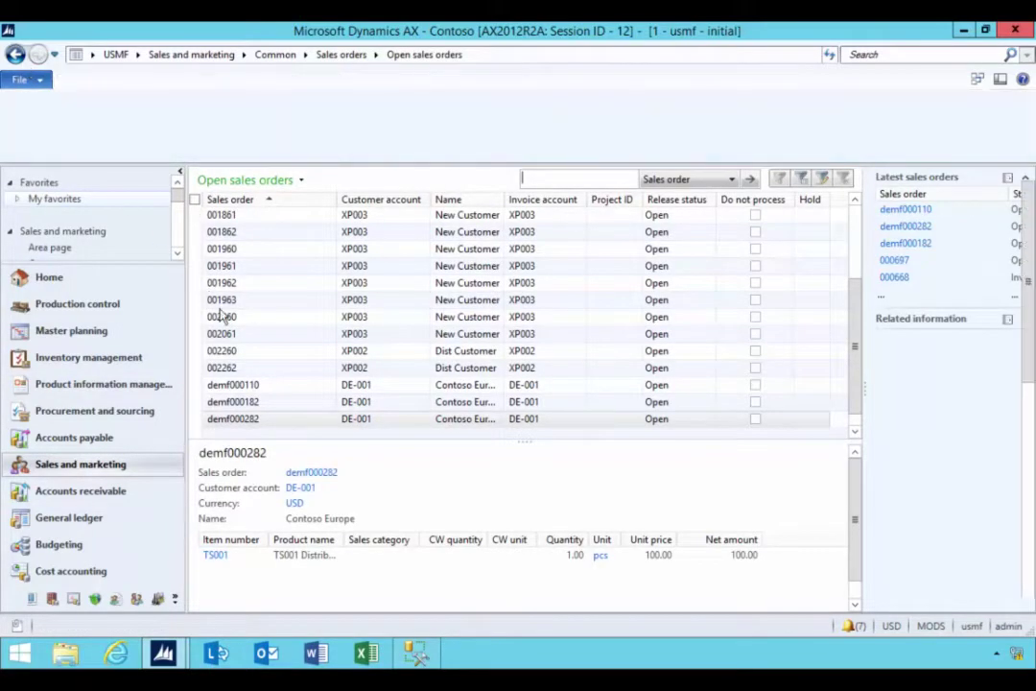
left_click(233, 298)
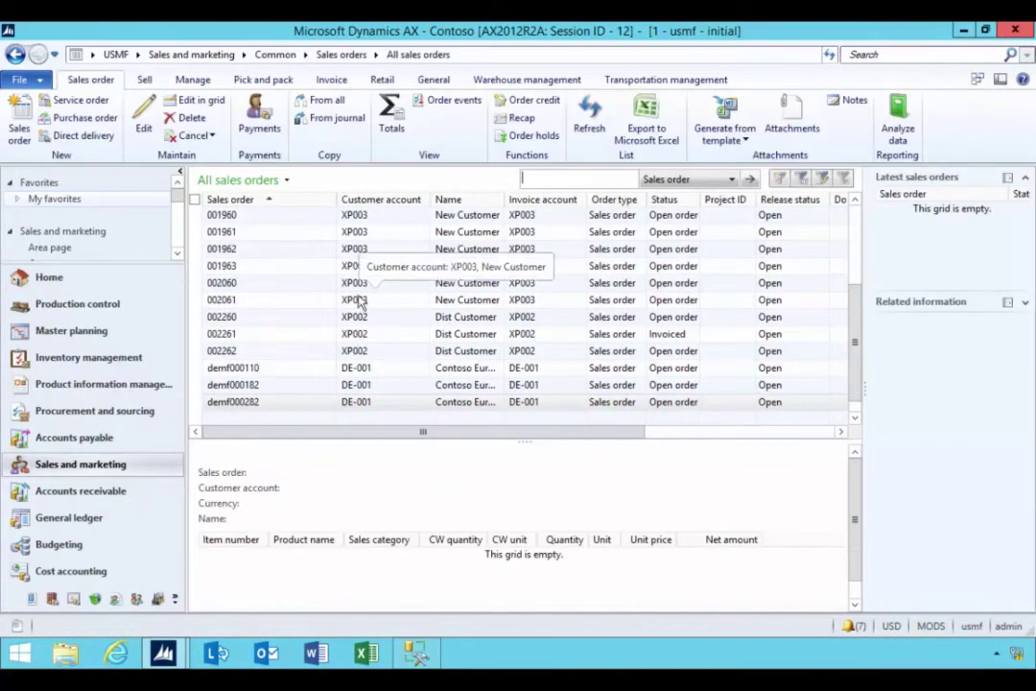
left_click(16, 127)
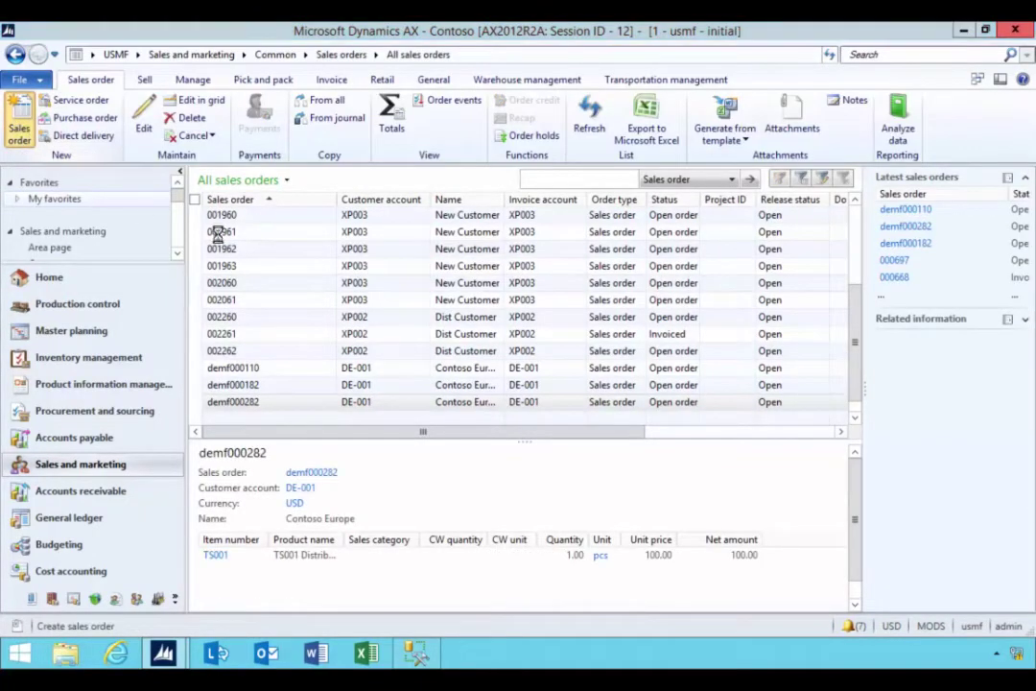
Create a sales order for the distribution customer's account with site DC and warehouse DC1
left_click(204, 148)
type("XP002")
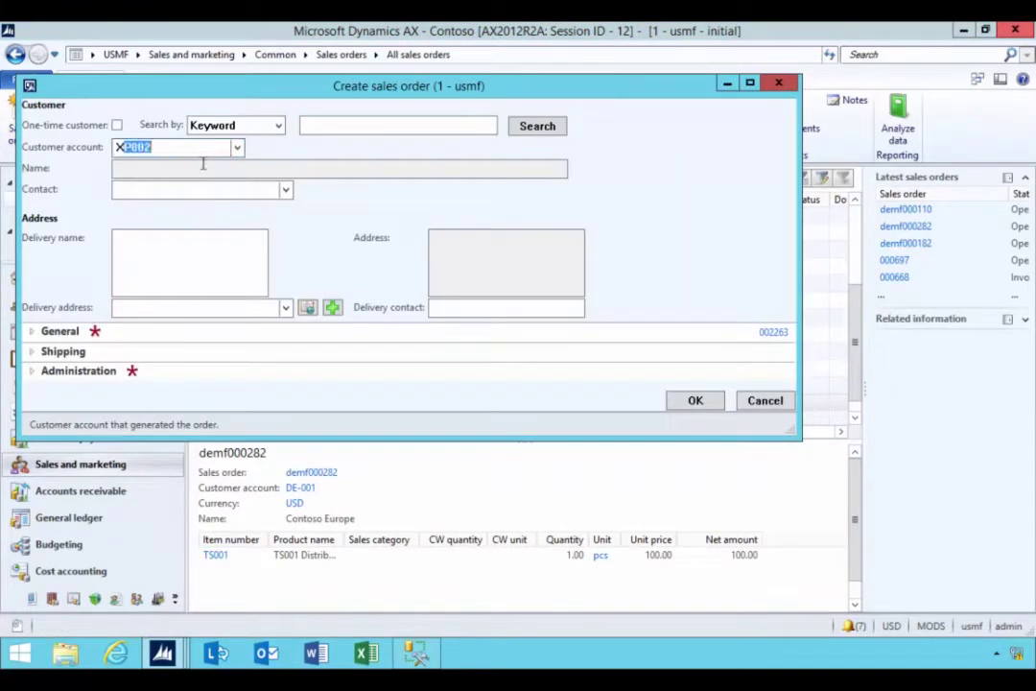
key("Tab")
left_click(33, 333)
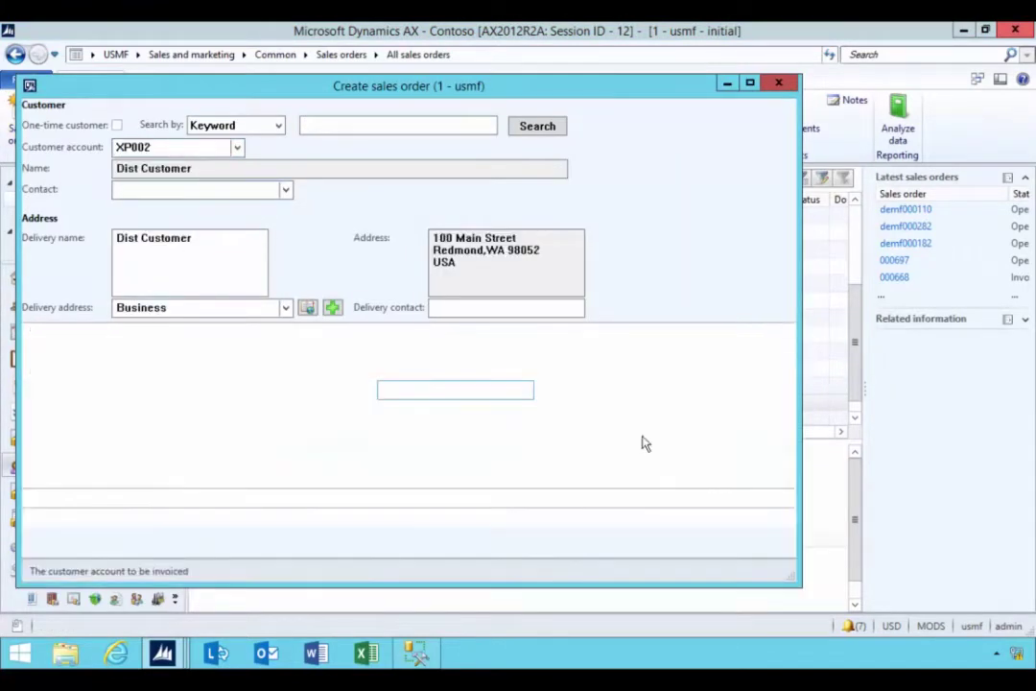
left_click(651, 369)
type("dc")
key("Tab")
type("c")
key("Tab")
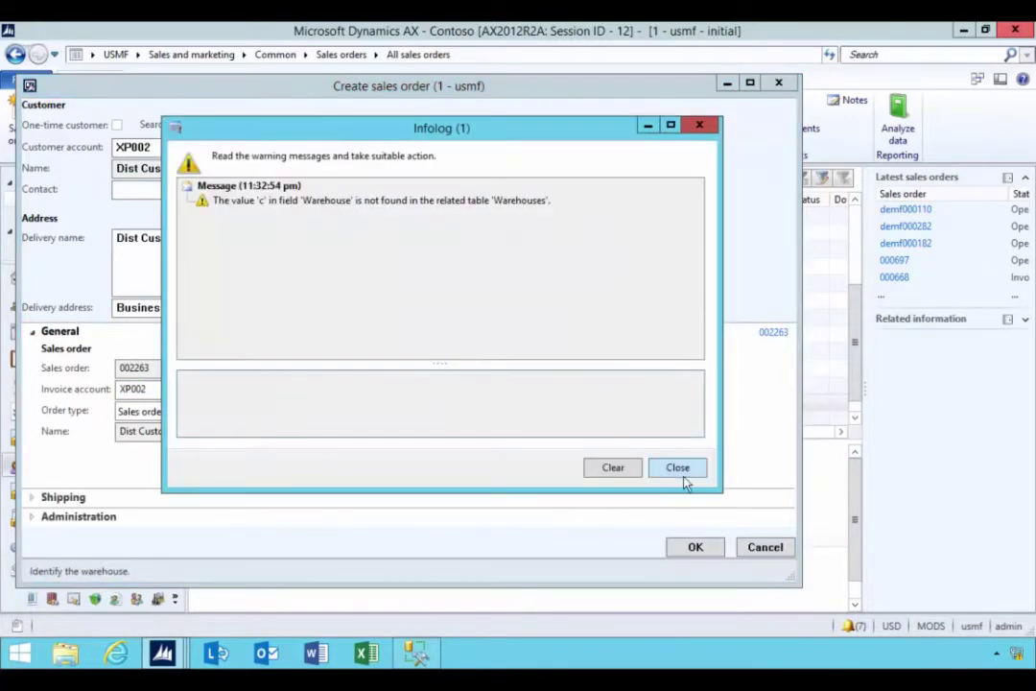
left_click(674, 468)
type("dc1")
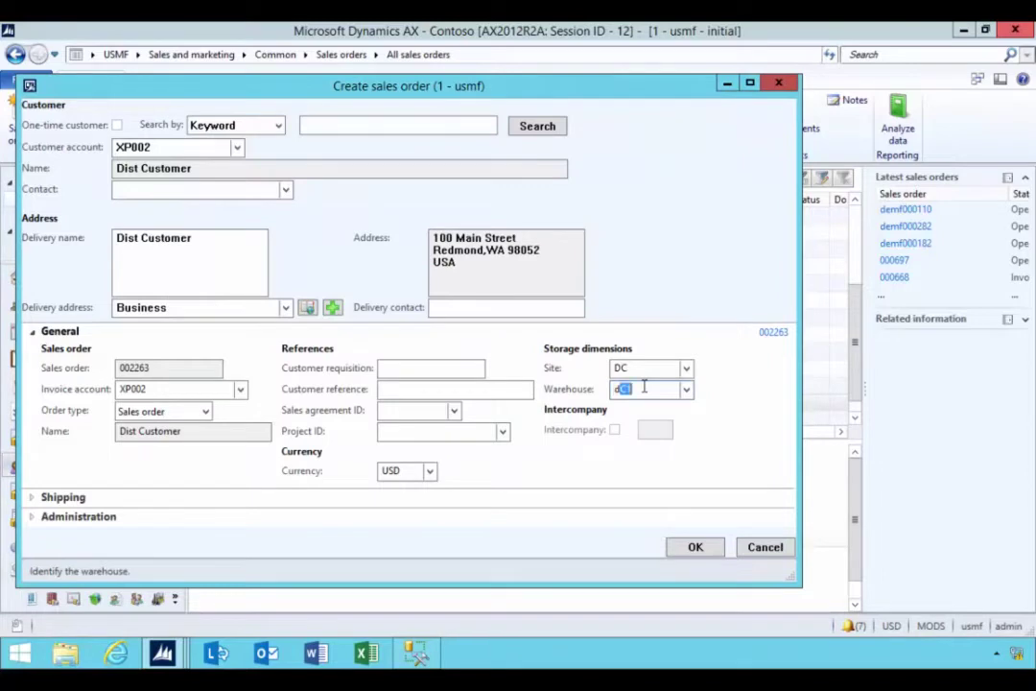
left_click(695, 551)
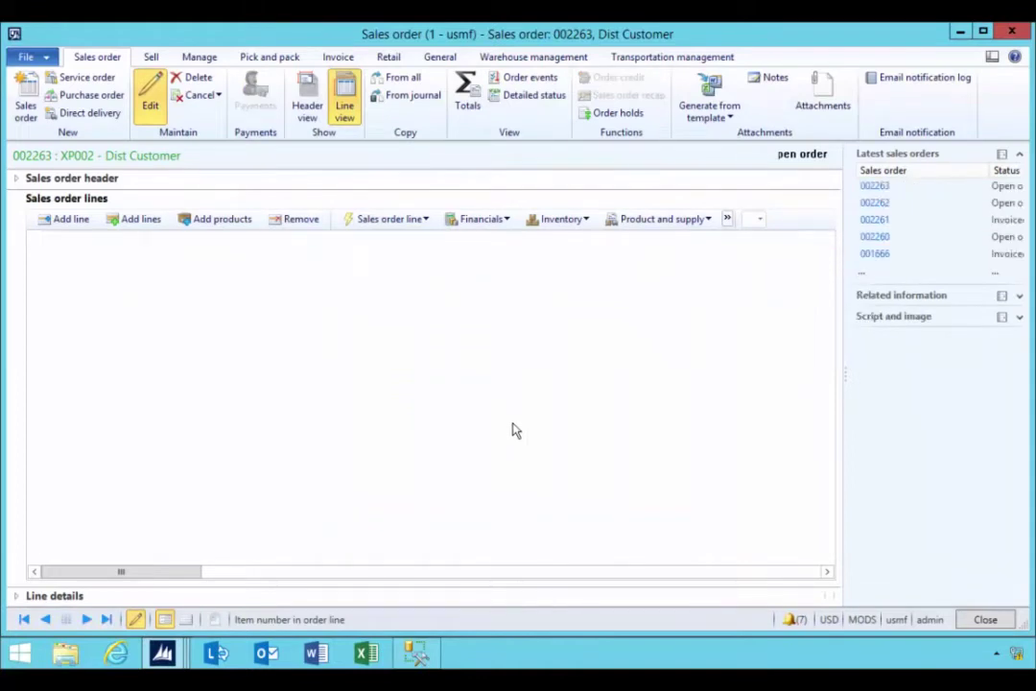
Add item X587 as an order line and check its 150.00 unit price
type("X587")
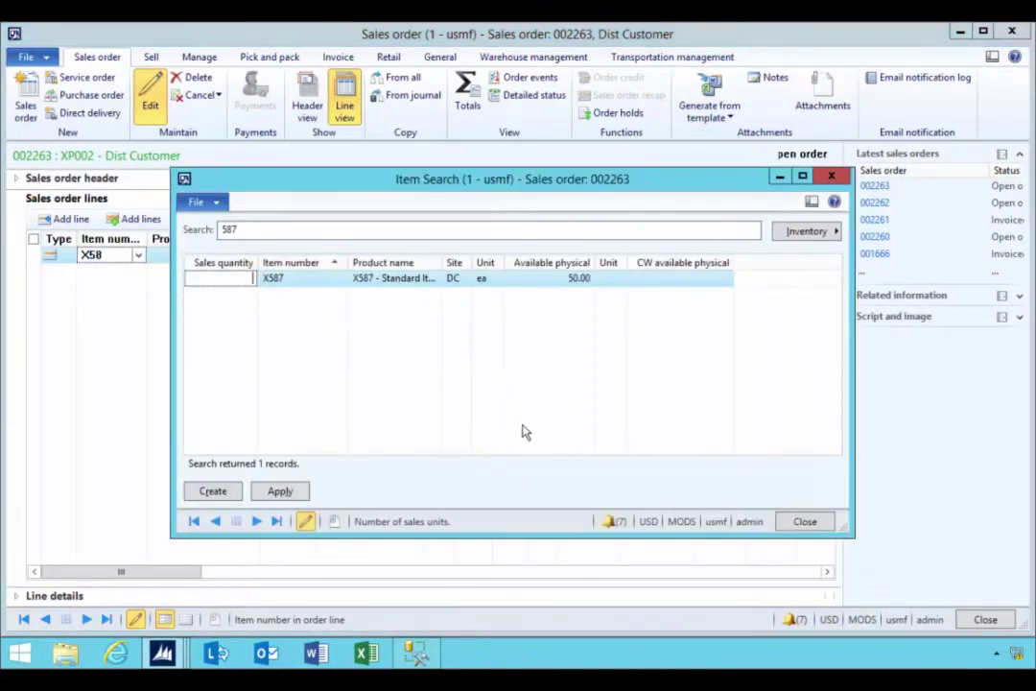
left_click(798, 521)
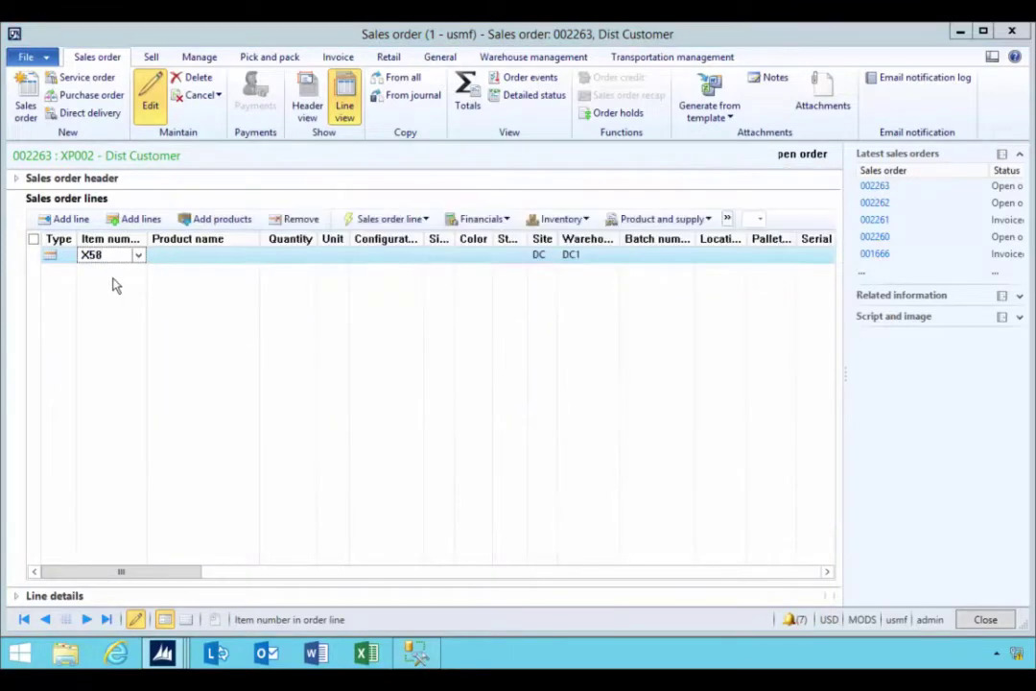
key("BackSpace")
key("BackSpace")
key("BackSpace")
type("X5")
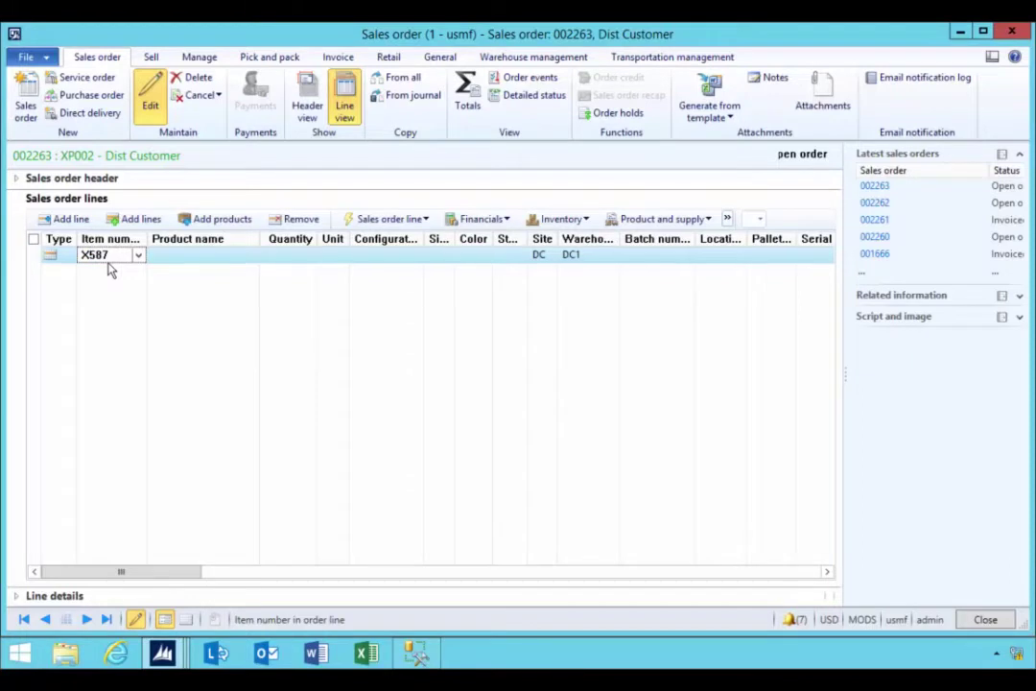
key("Tab")
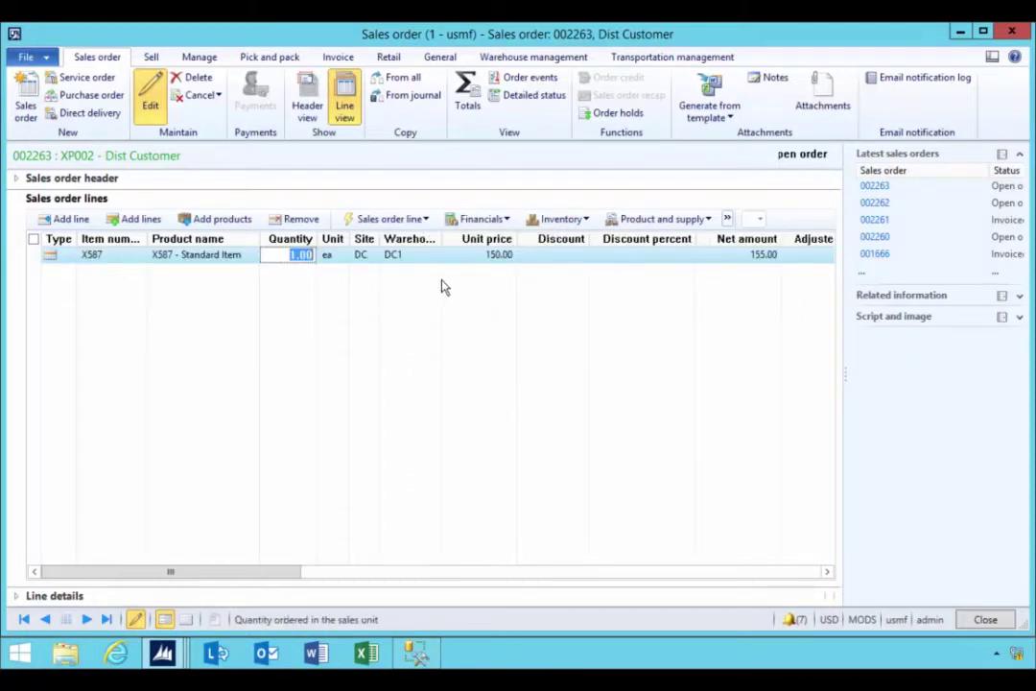
left_click(447, 254)
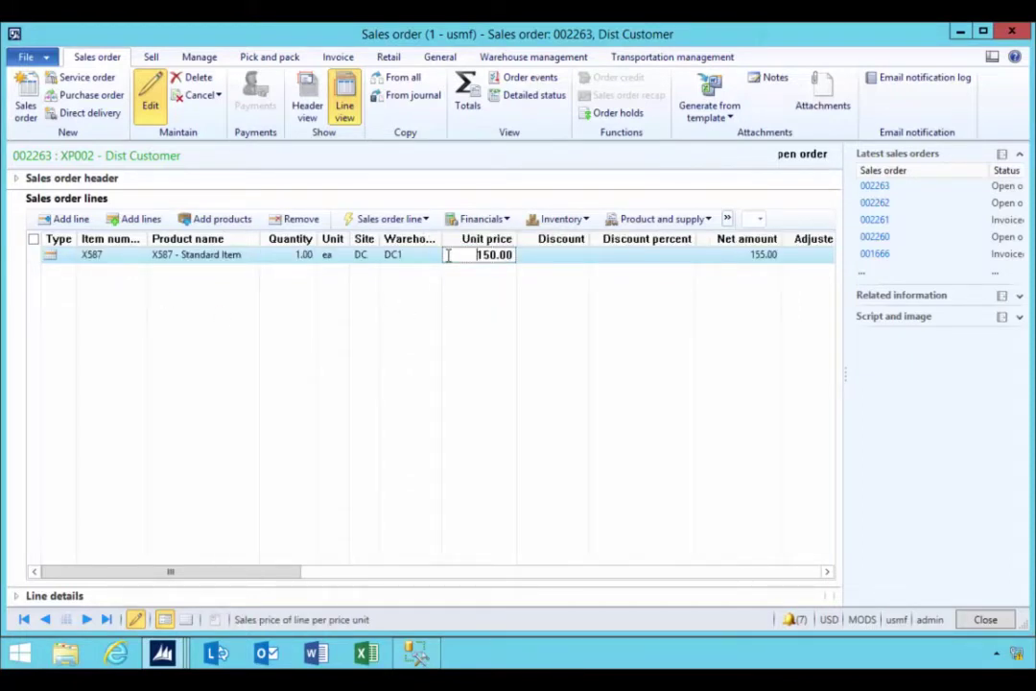
double_click(461, 259)
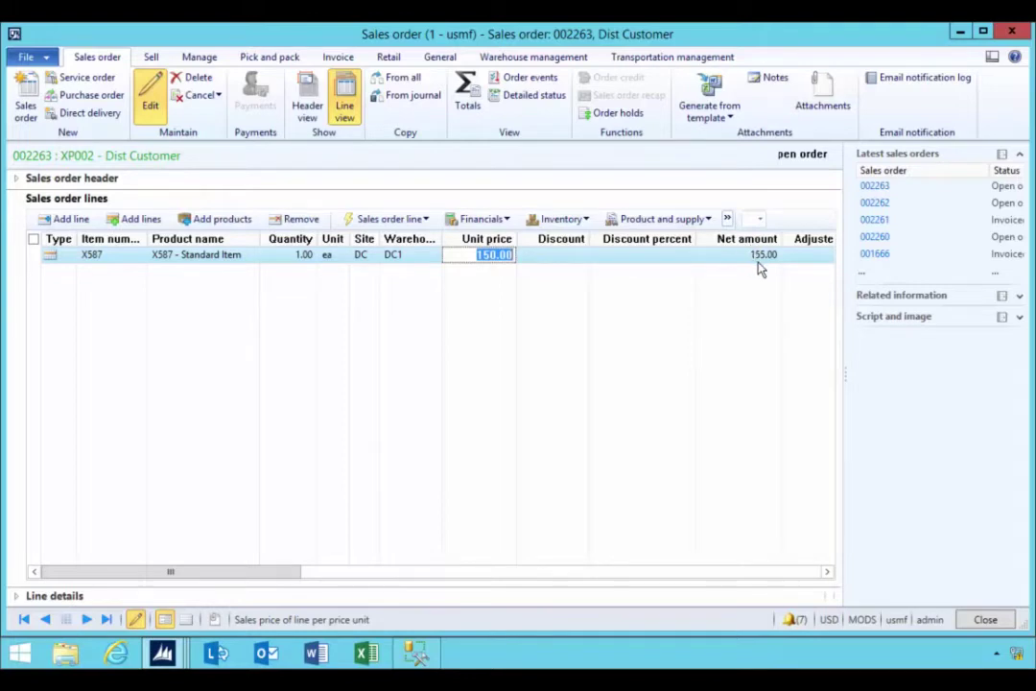
Show the line's Price and discount details and set quantity to 2, giving net 305.00
left_click(19, 597)
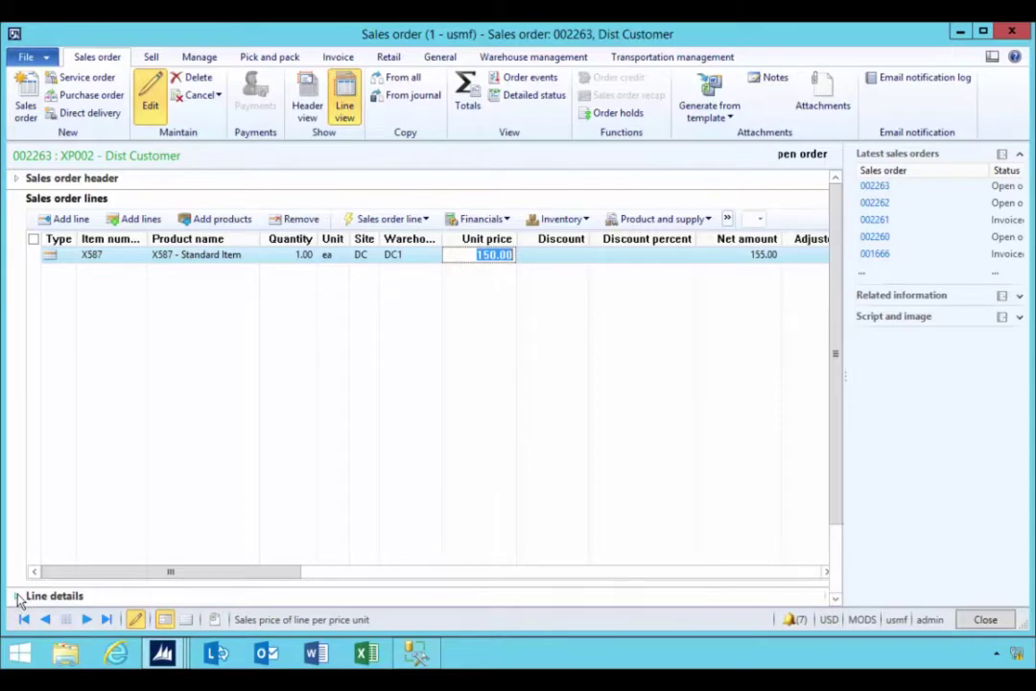
left_click(338, 582)
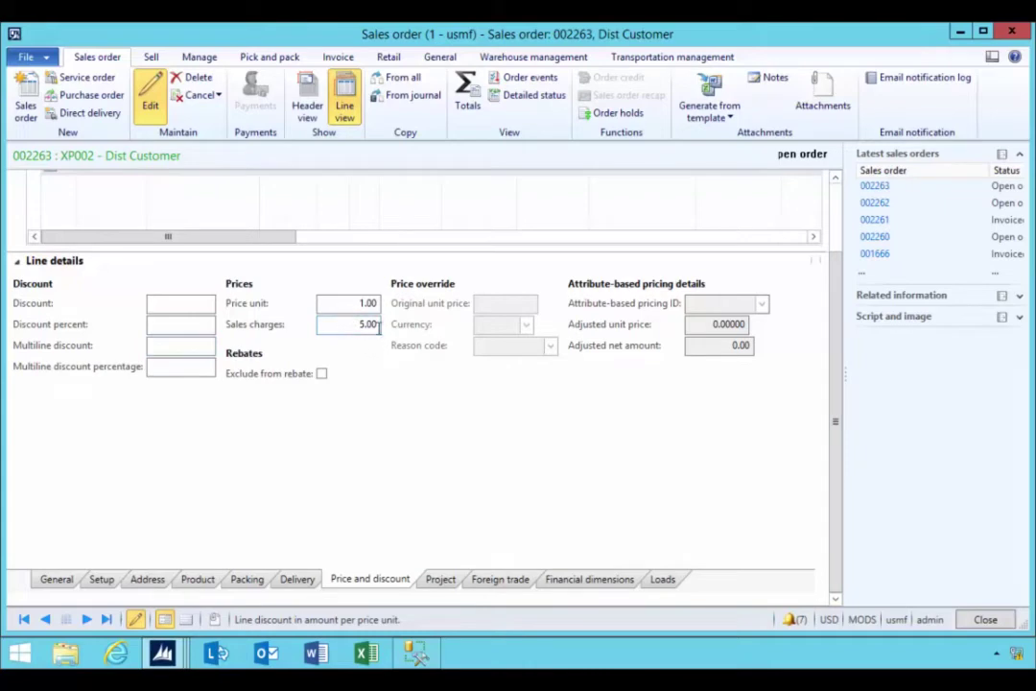
left_click_drag(835, 348, 834, 260)
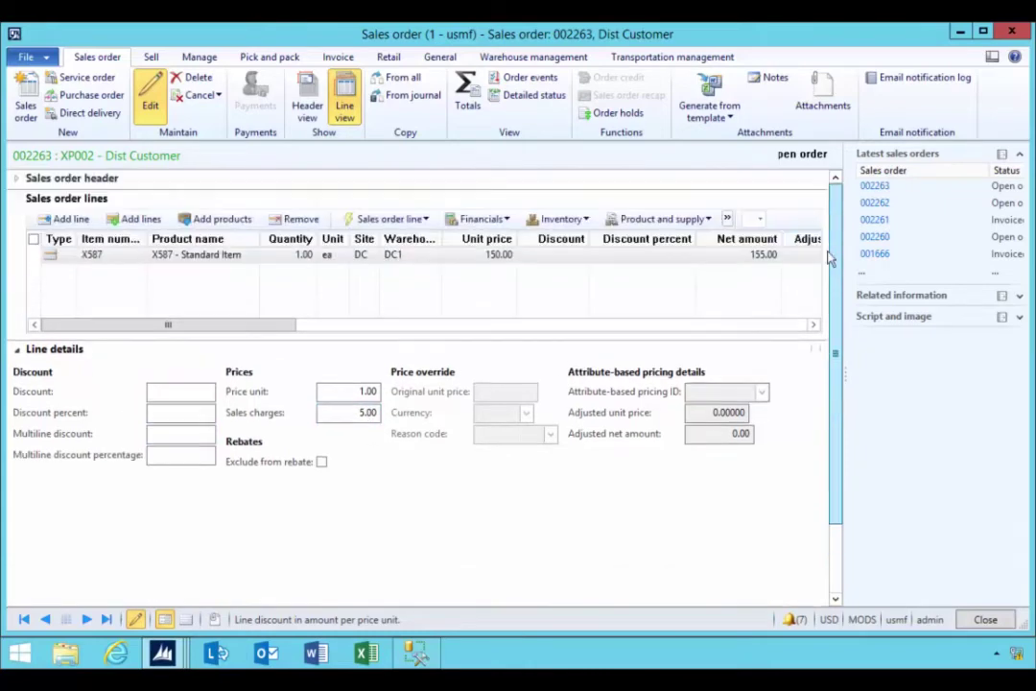
left_click(309, 256)
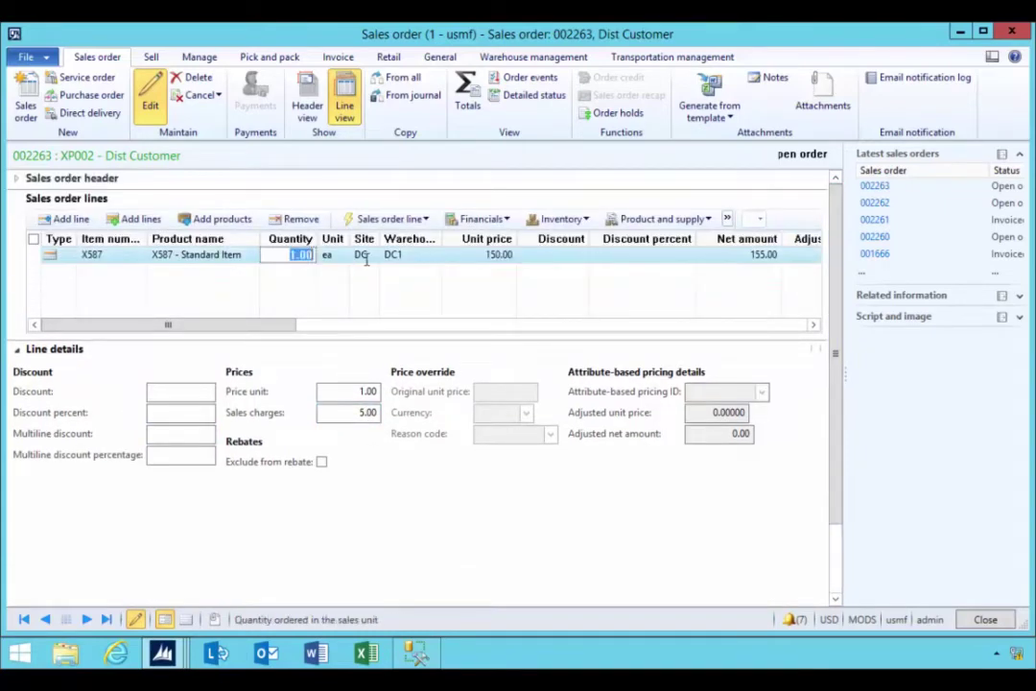
type("2")
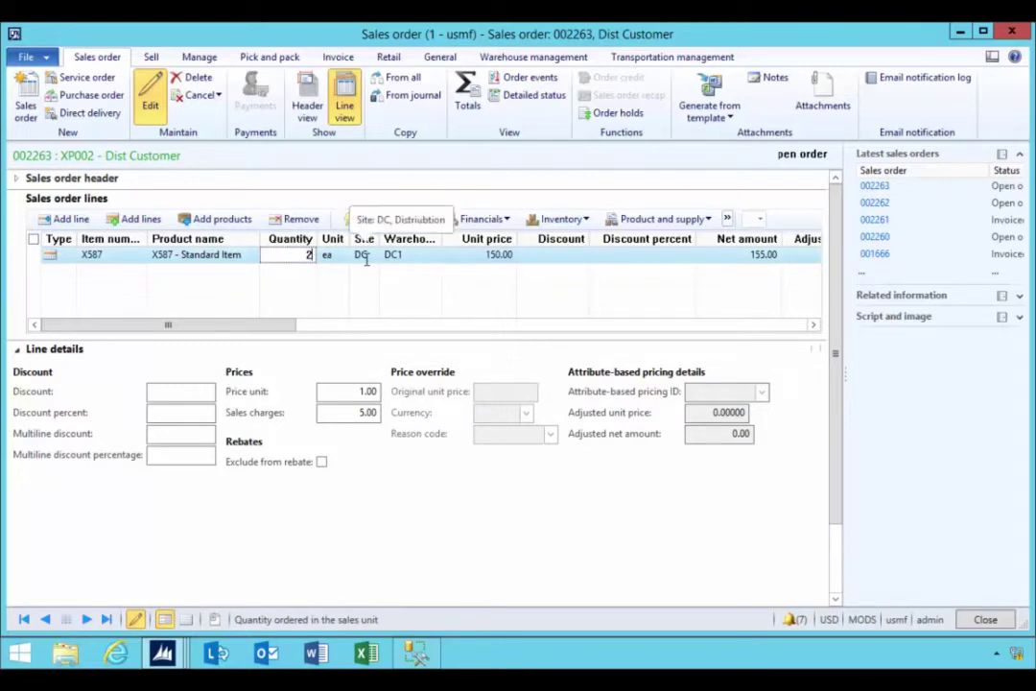
key("Tab")
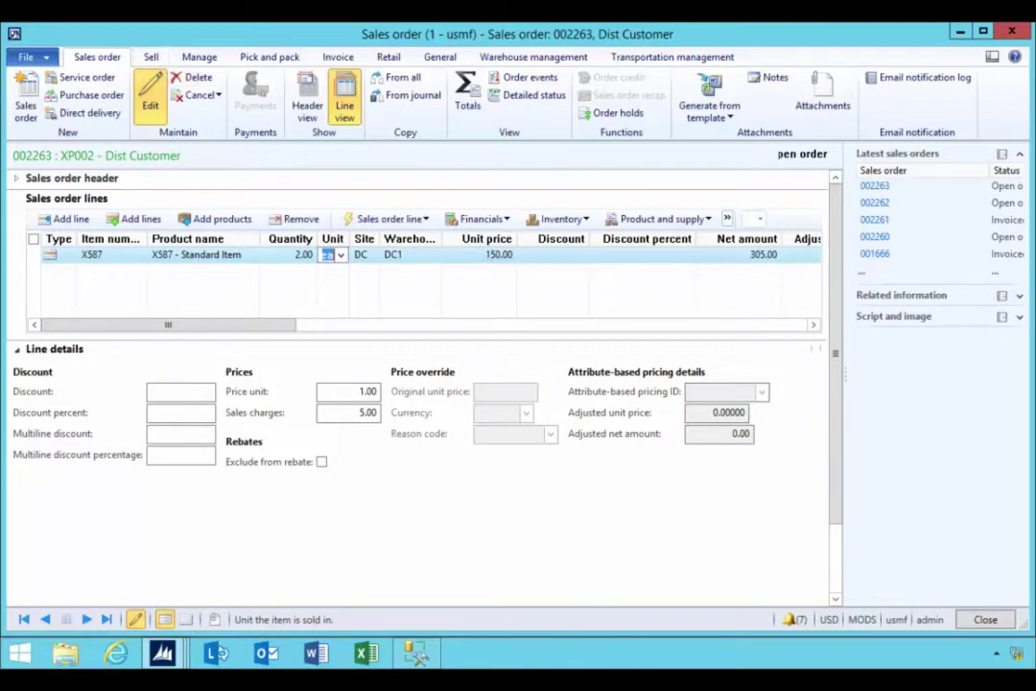
left_click(329, 418)
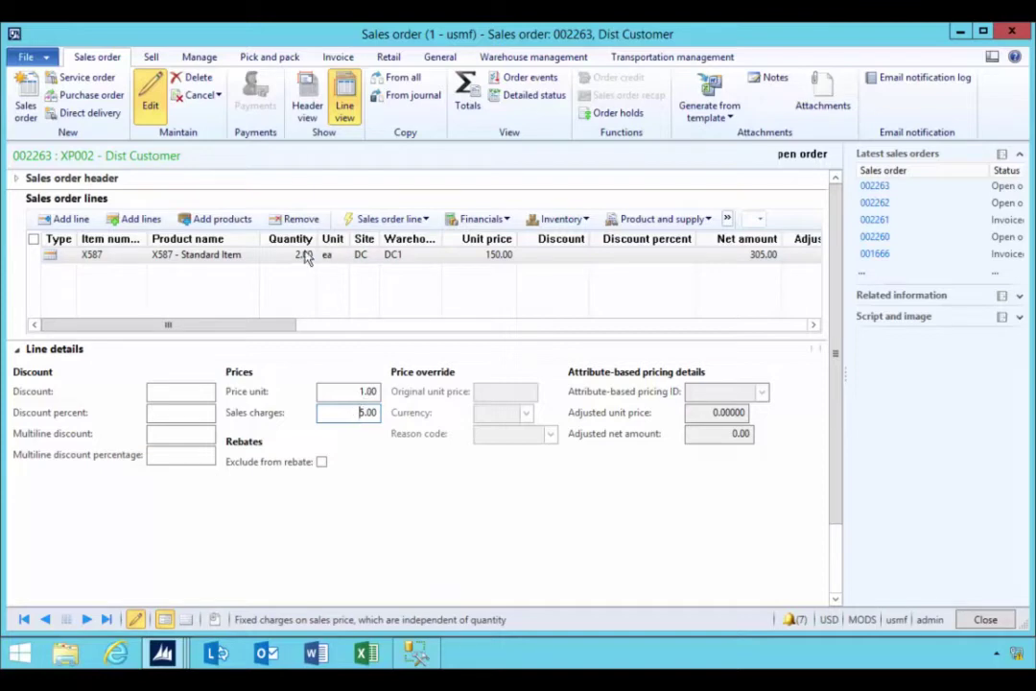
Post the sales order confirmation without printing
left_click(150, 57)
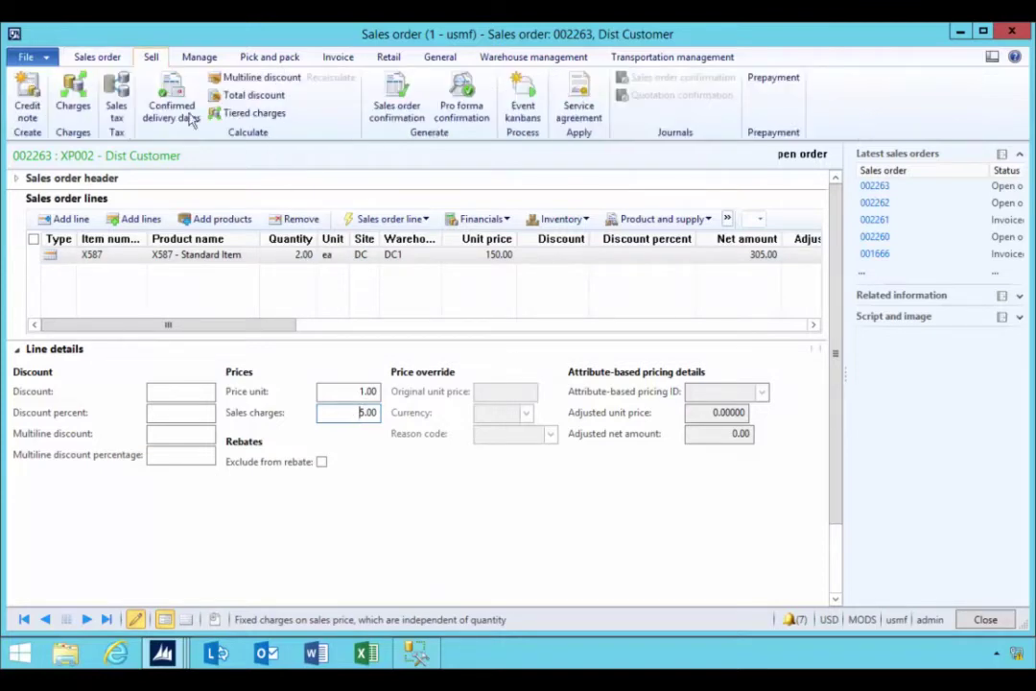
left_click(398, 108)
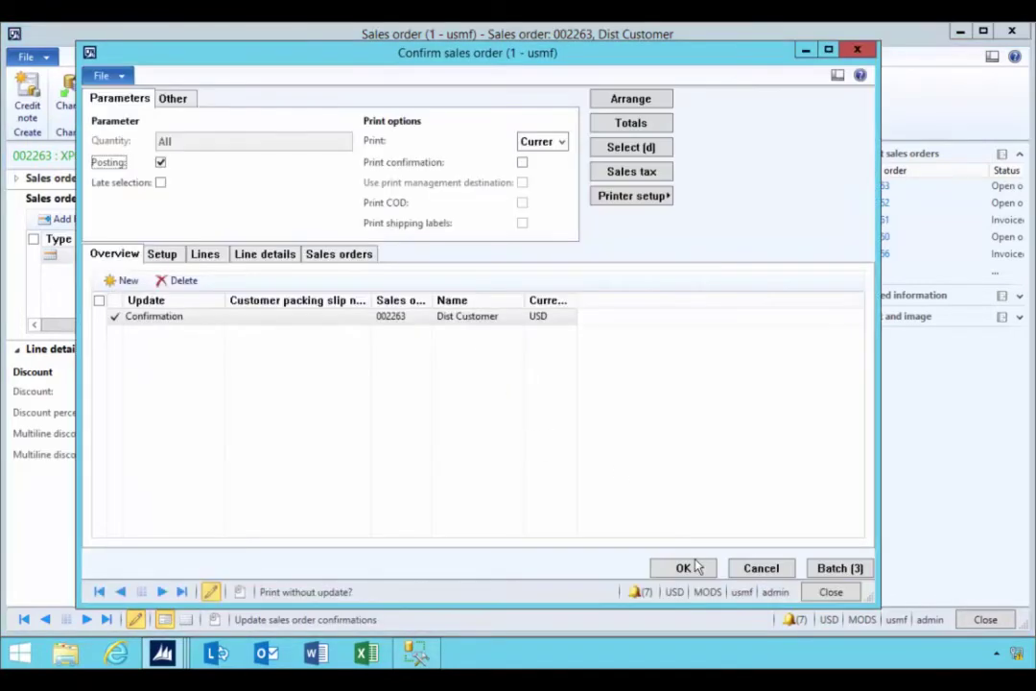
left_click(683, 568)
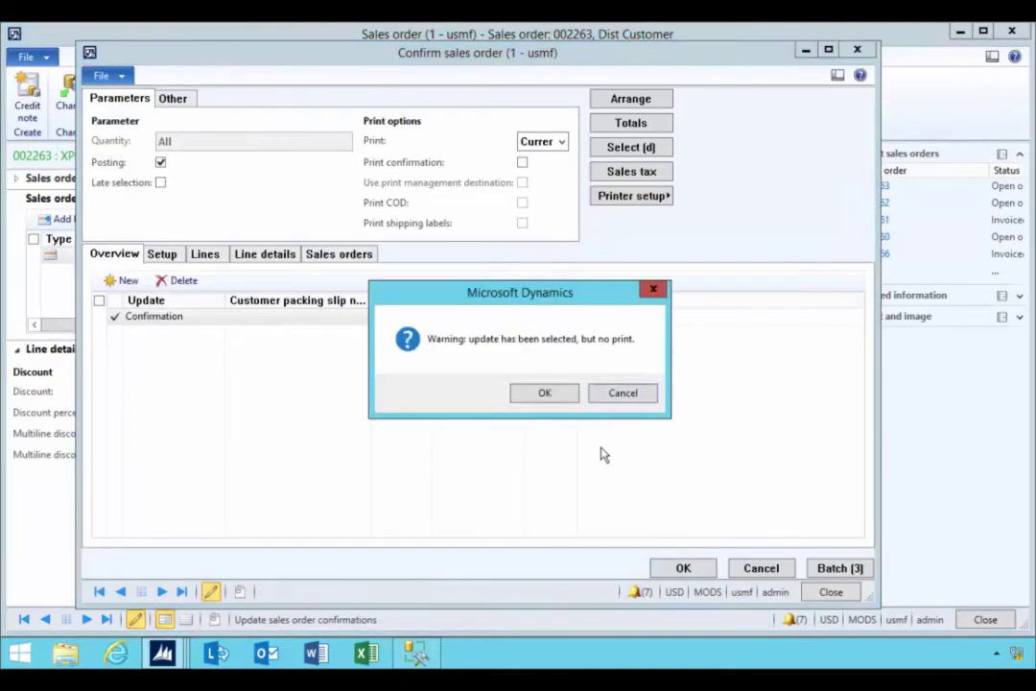
left_click(552, 395)
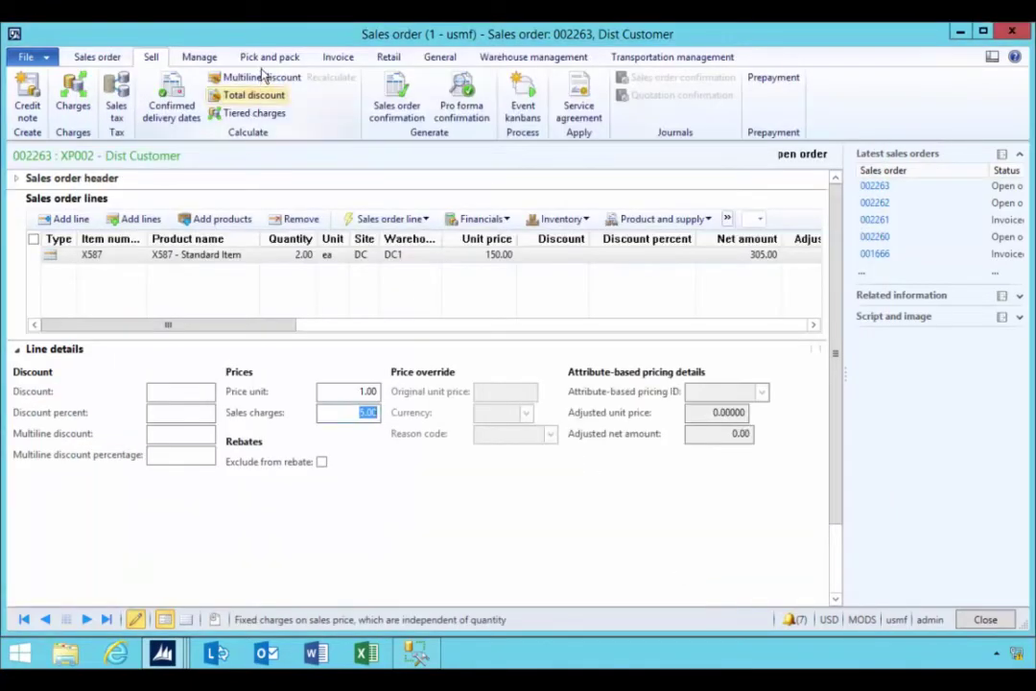
Post the picking list and register all picking lines as completed
left_click(266, 60)
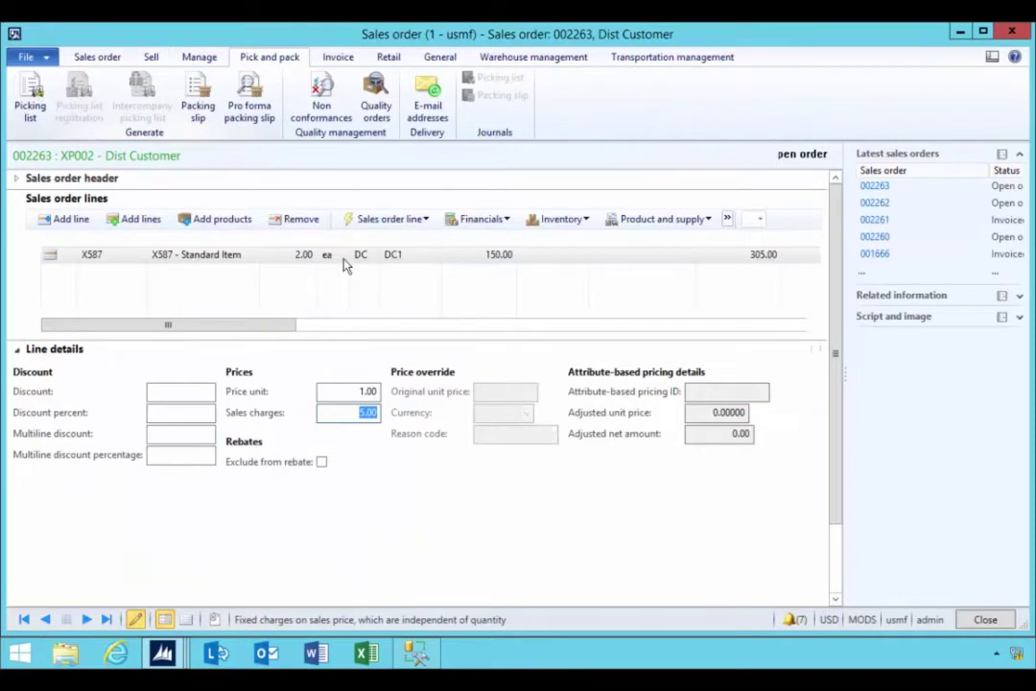
left_click(30, 96)
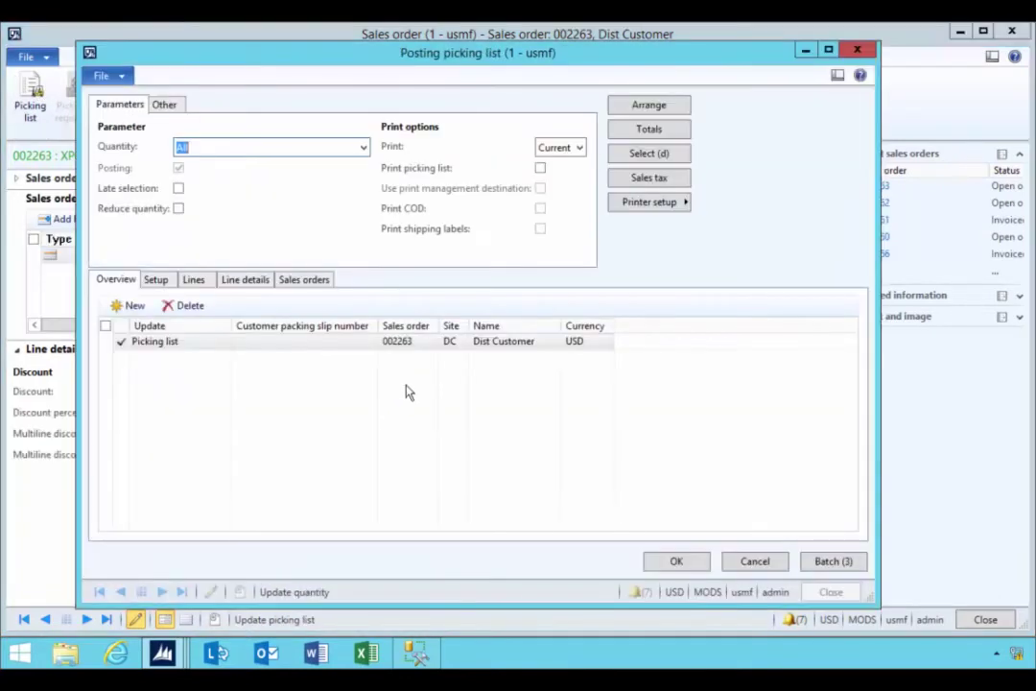
left_click(674, 560)
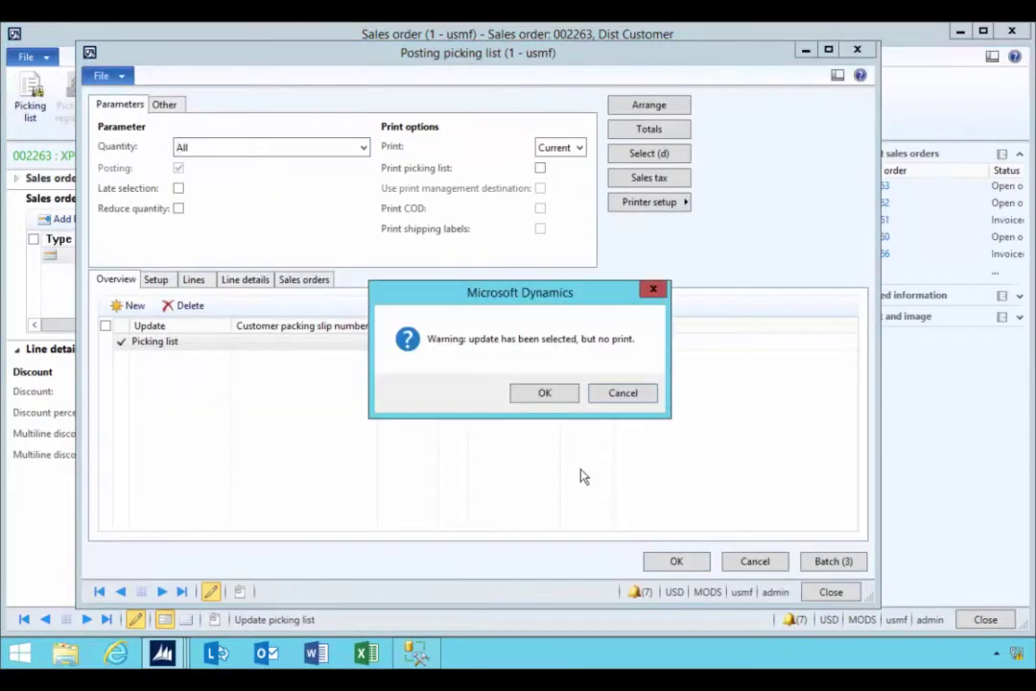
left_click(566, 399)
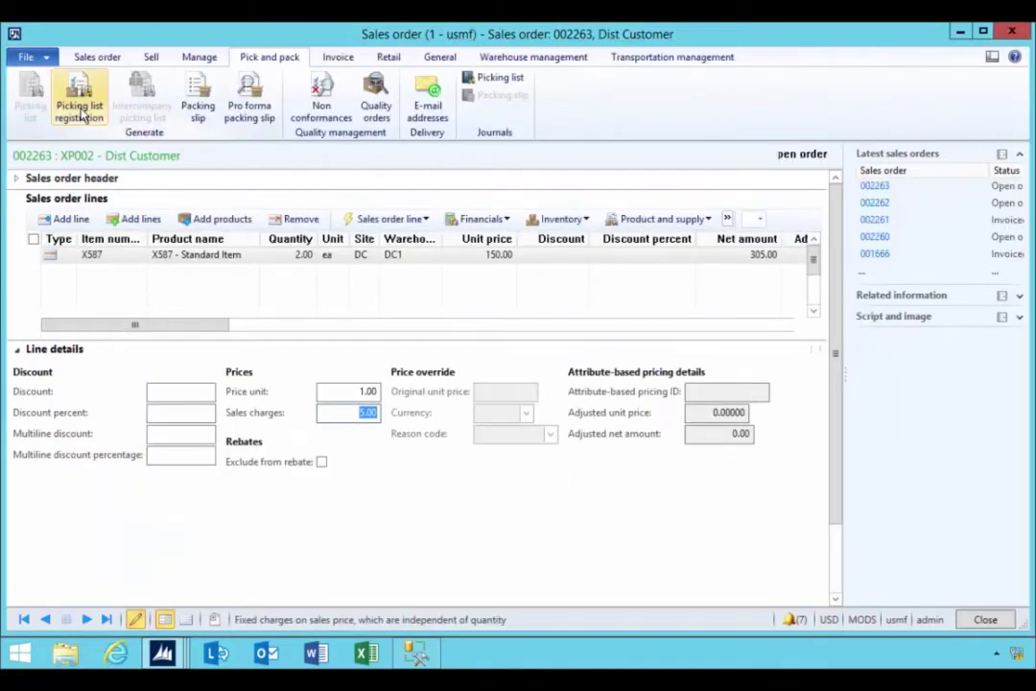
left_click(80, 110)
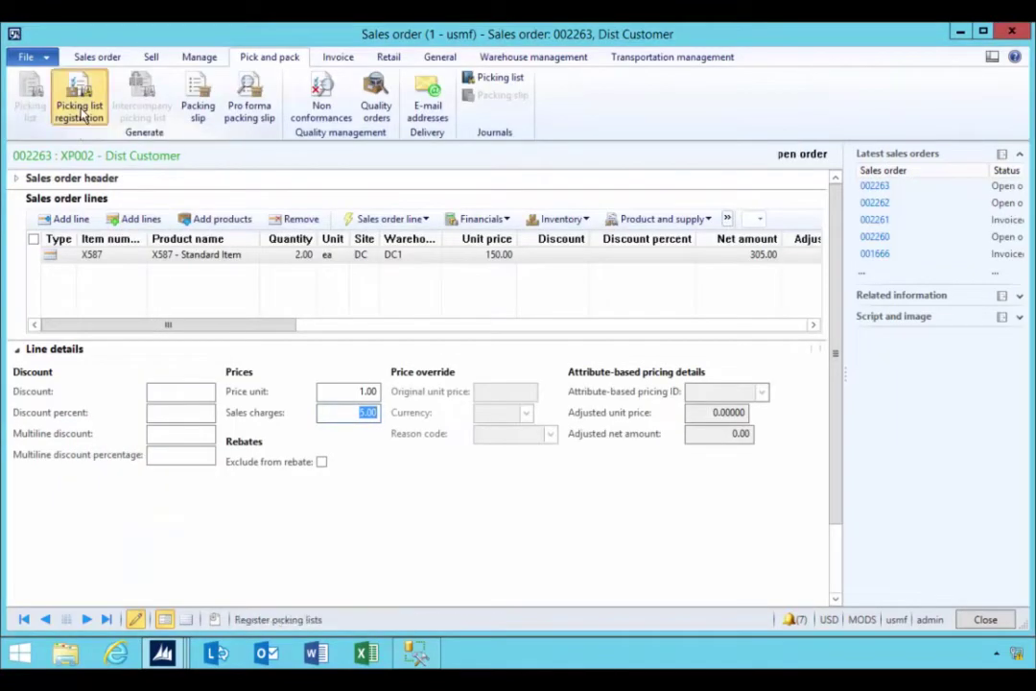
left_click(271, 60)
left_click(278, 75)
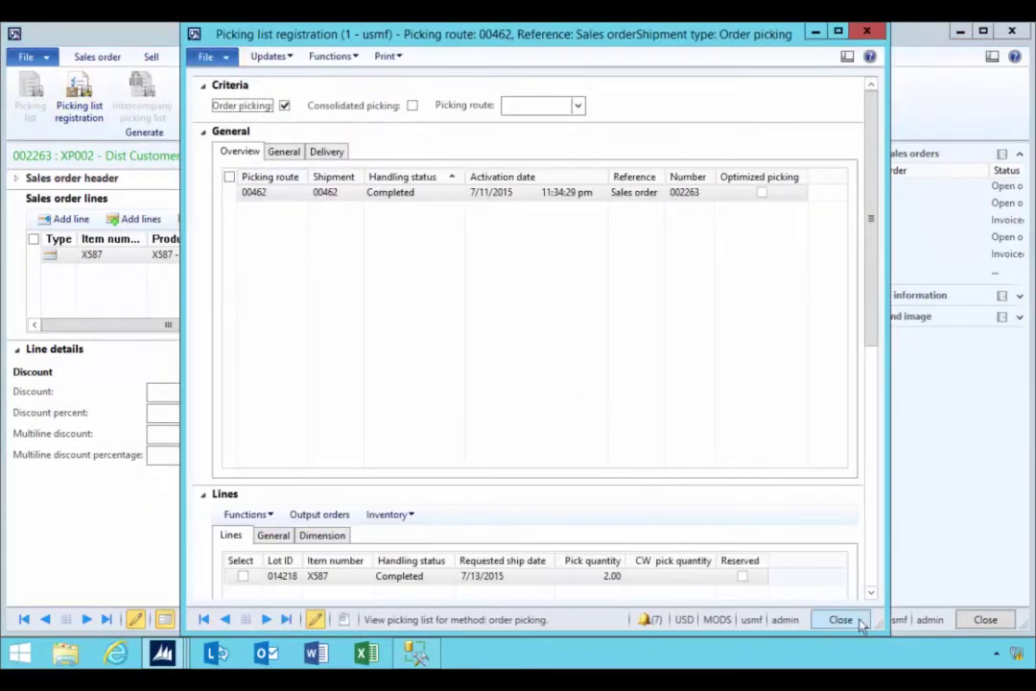
left_click(858, 621)
Post the packing slip for the picked quantity
left_click(197, 96)
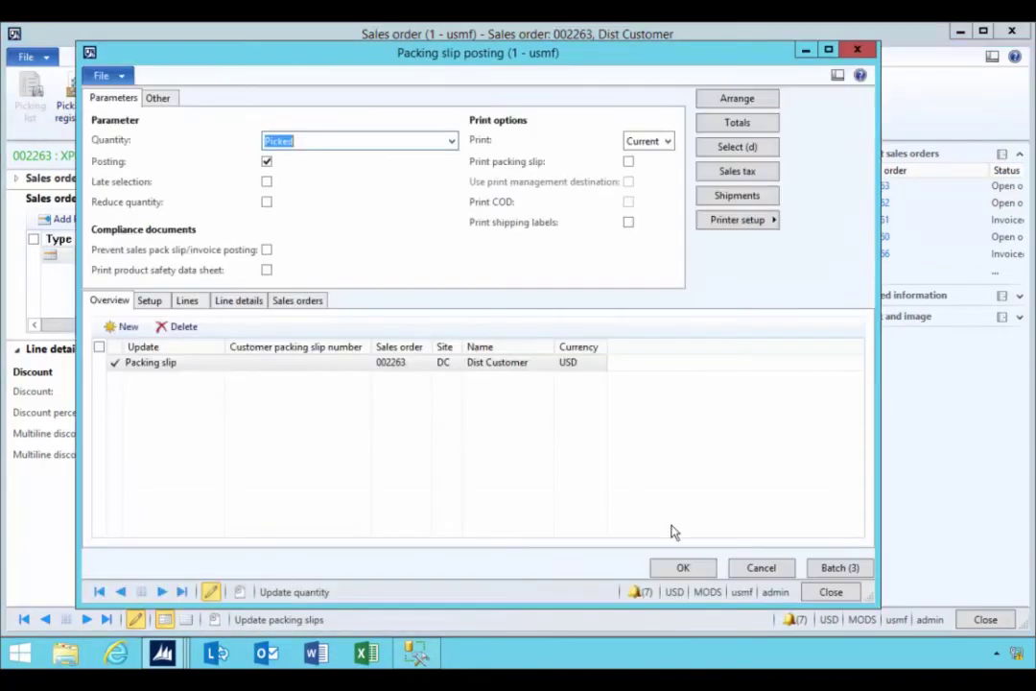
left_click(682, 566)
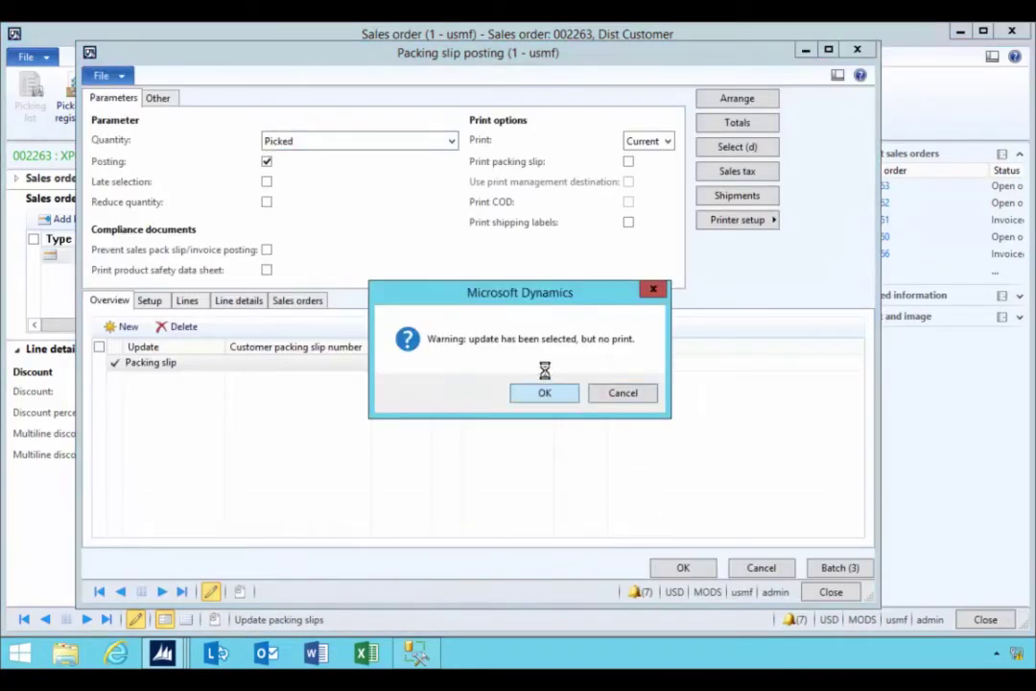
left_click(544, 385)
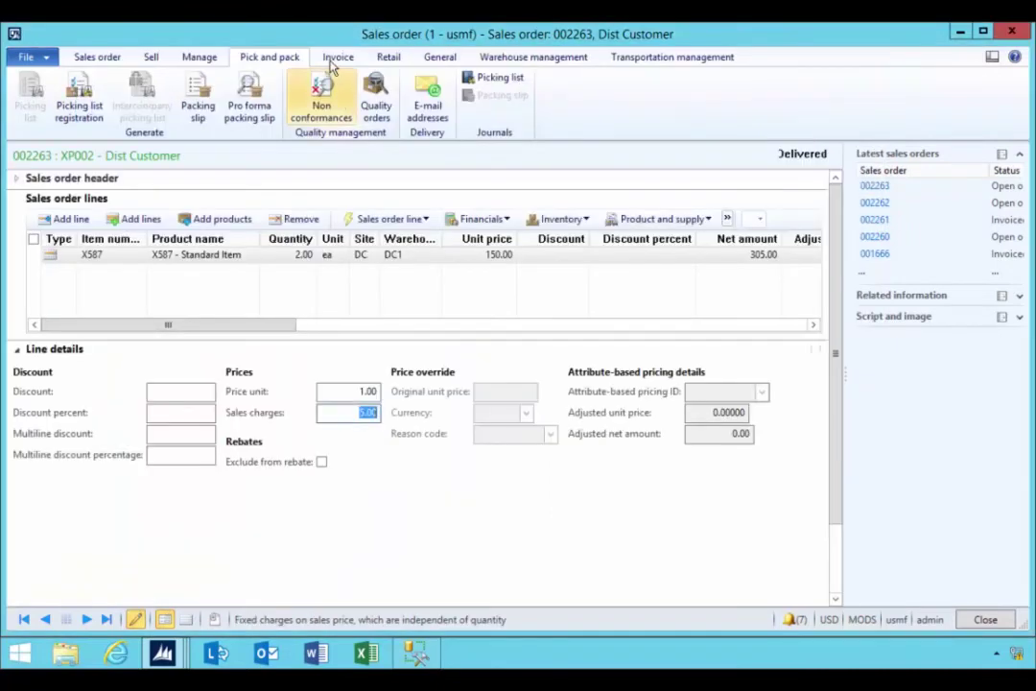
left_click(336, 60)
Post the customer invoice to screen, review its 305.00 USD total, and close the preview
left_click(29, 98)
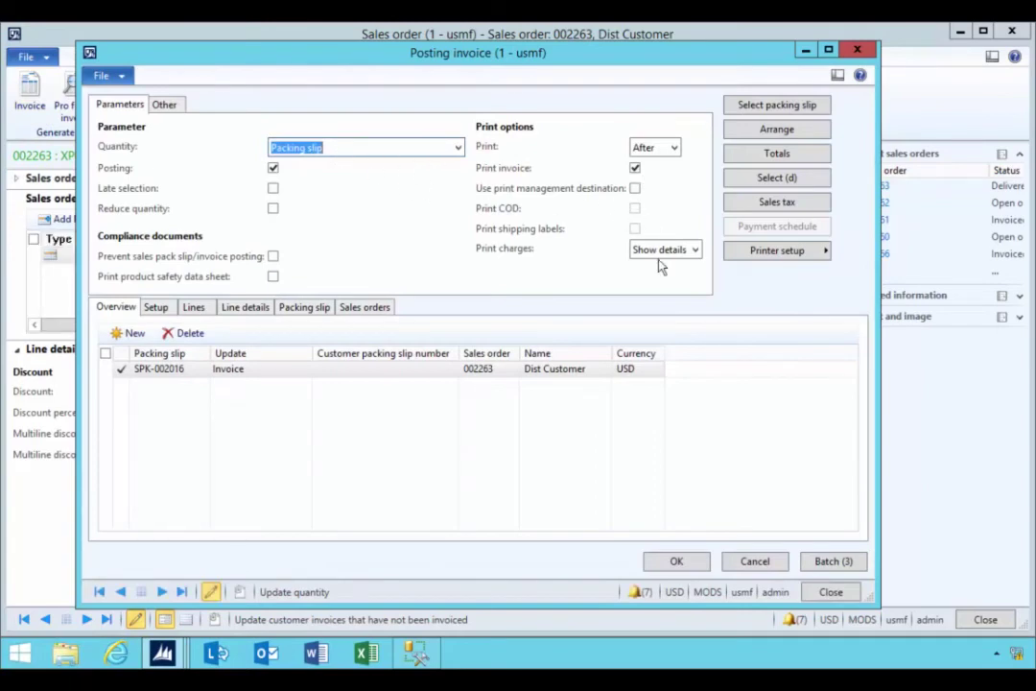
left_click(675, 562)
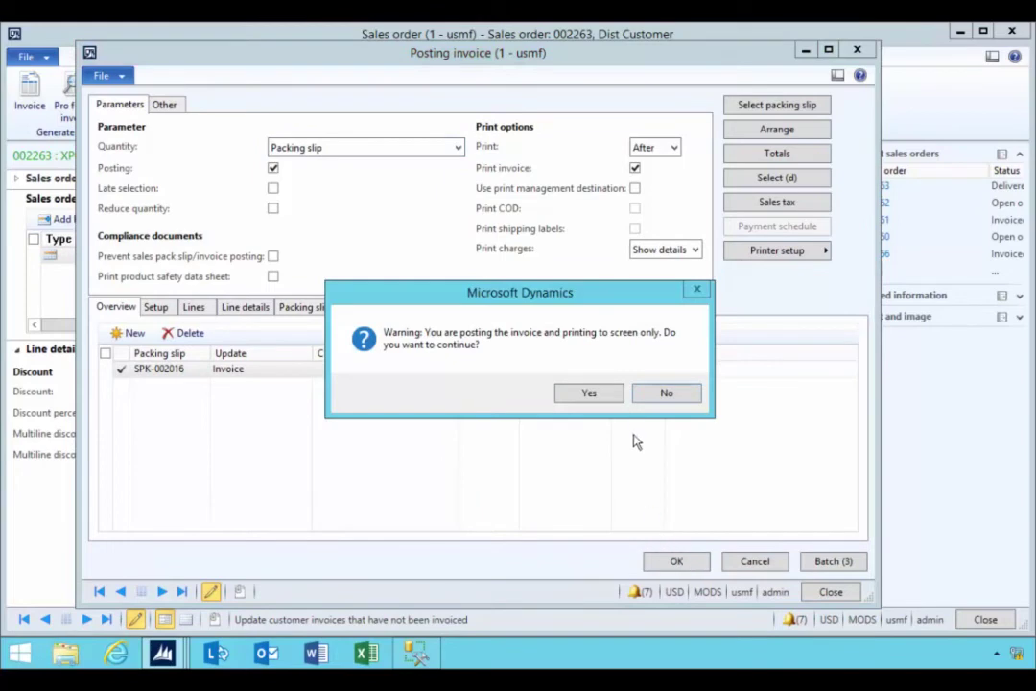
left_click(588, 393)
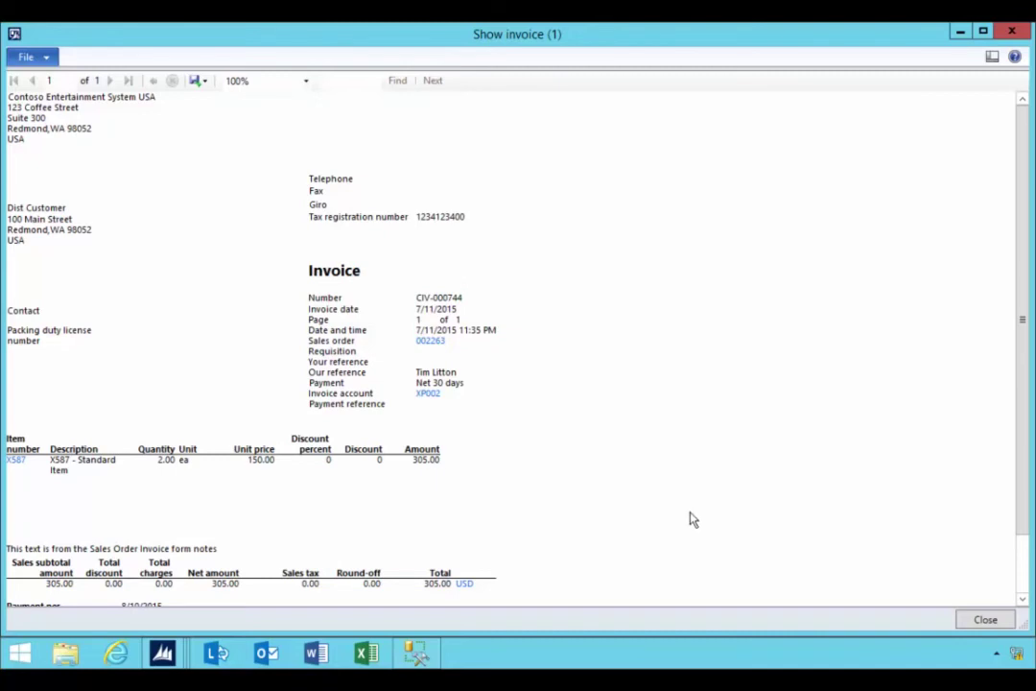
left_click(1023, 599)
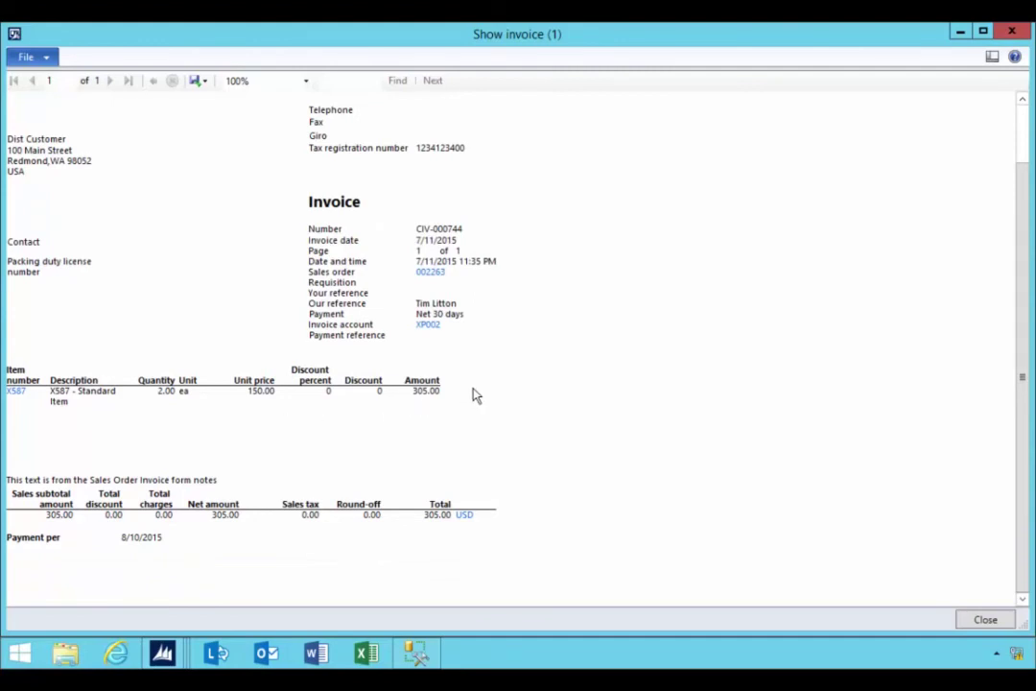
left_click(1011, 31)
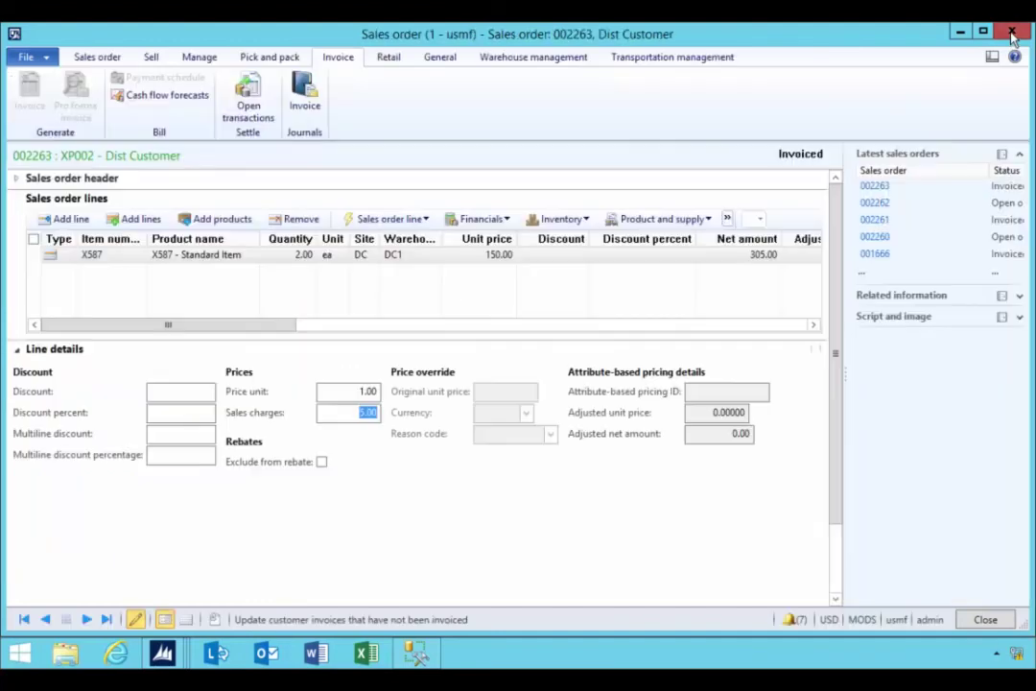
Open the invoice journal's voucher transactions showing the −305.00 and 305.00 ledger postings
left_click(305, 100)
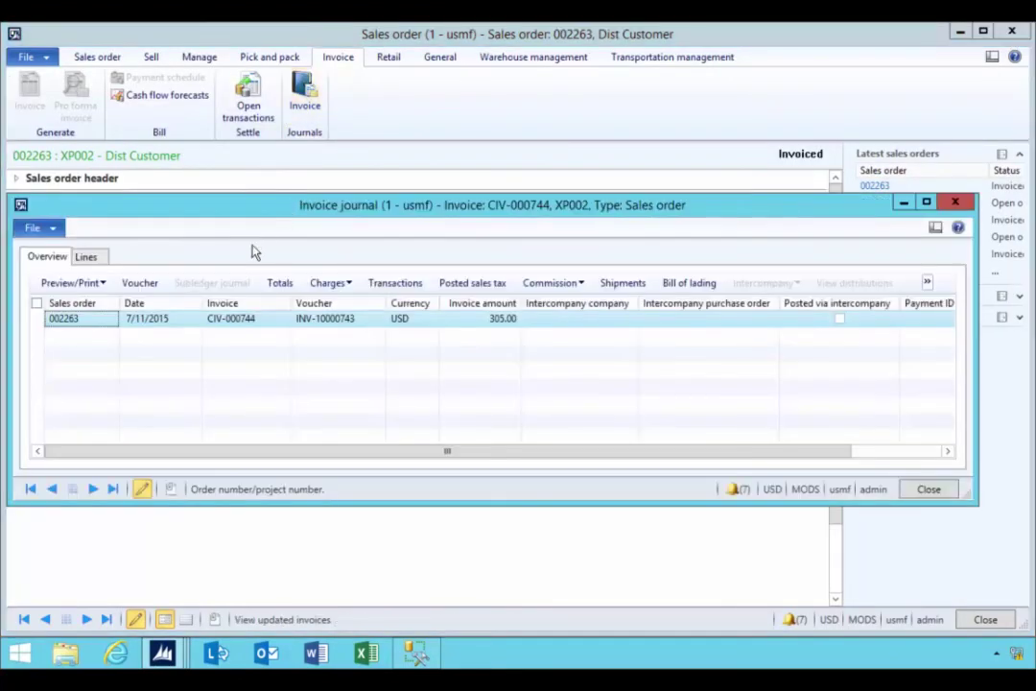
left_click(140, 282)
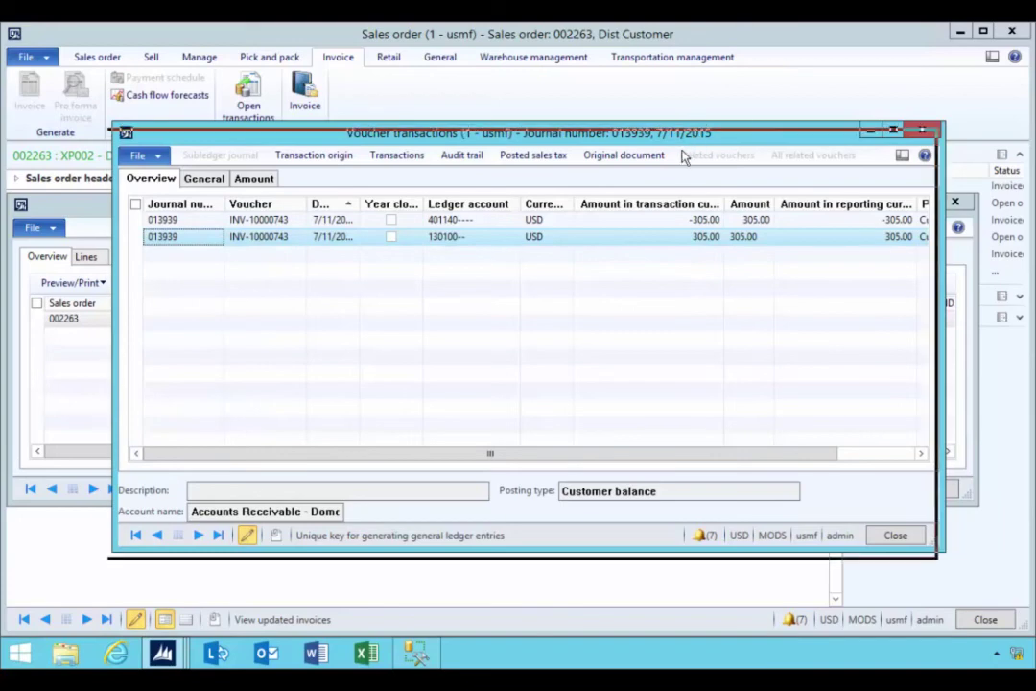
left_click_drag(696, 141, 674, 163)
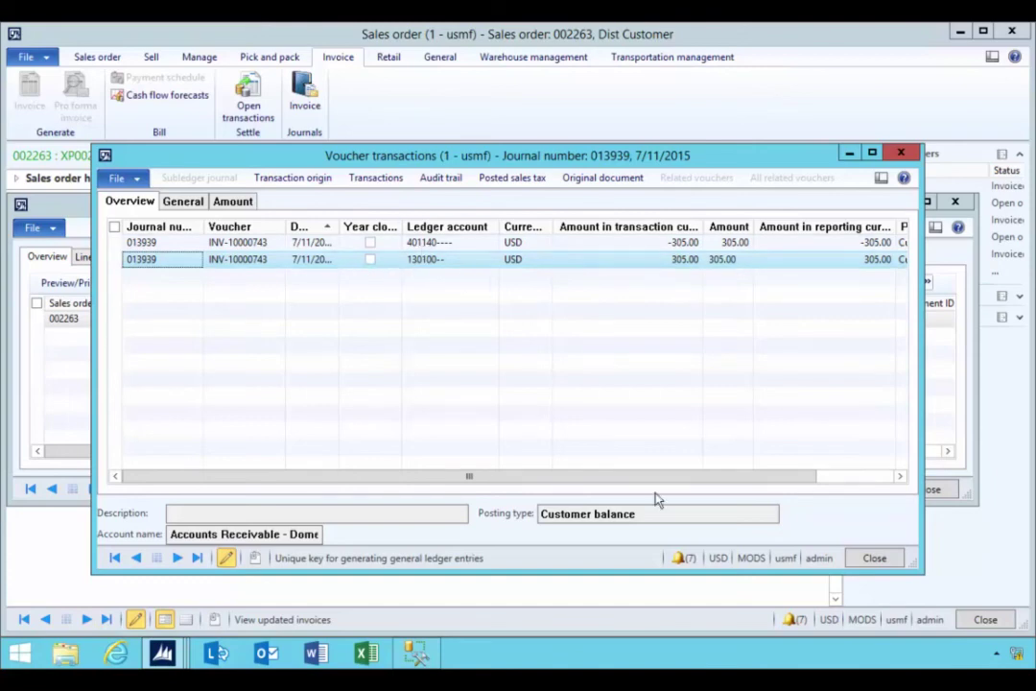
left_click(172, 656)
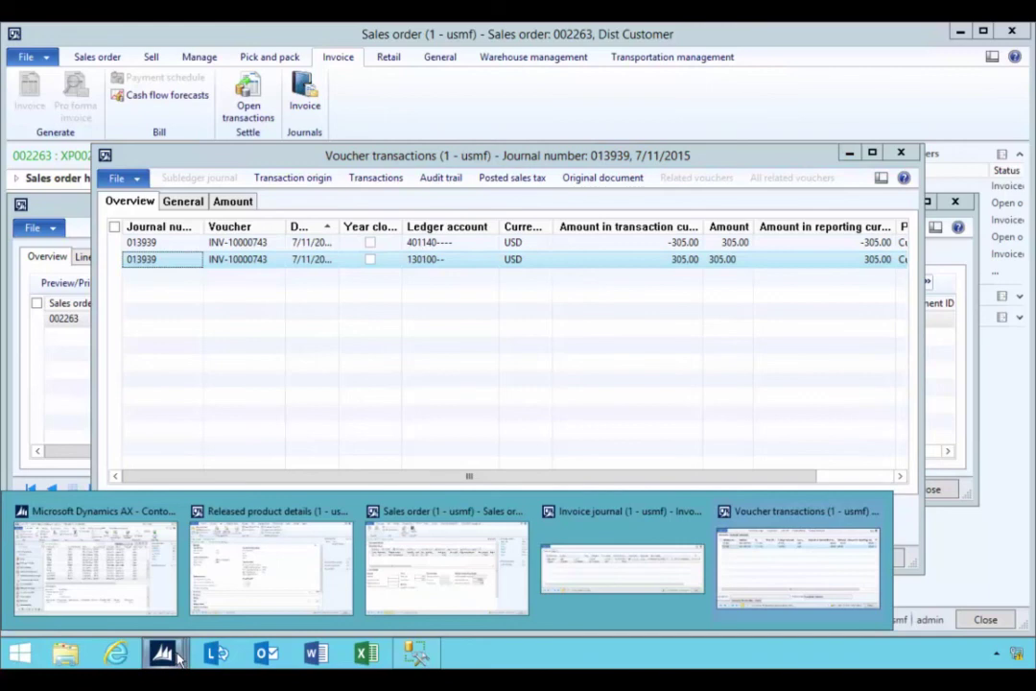
left_click(568, 158)
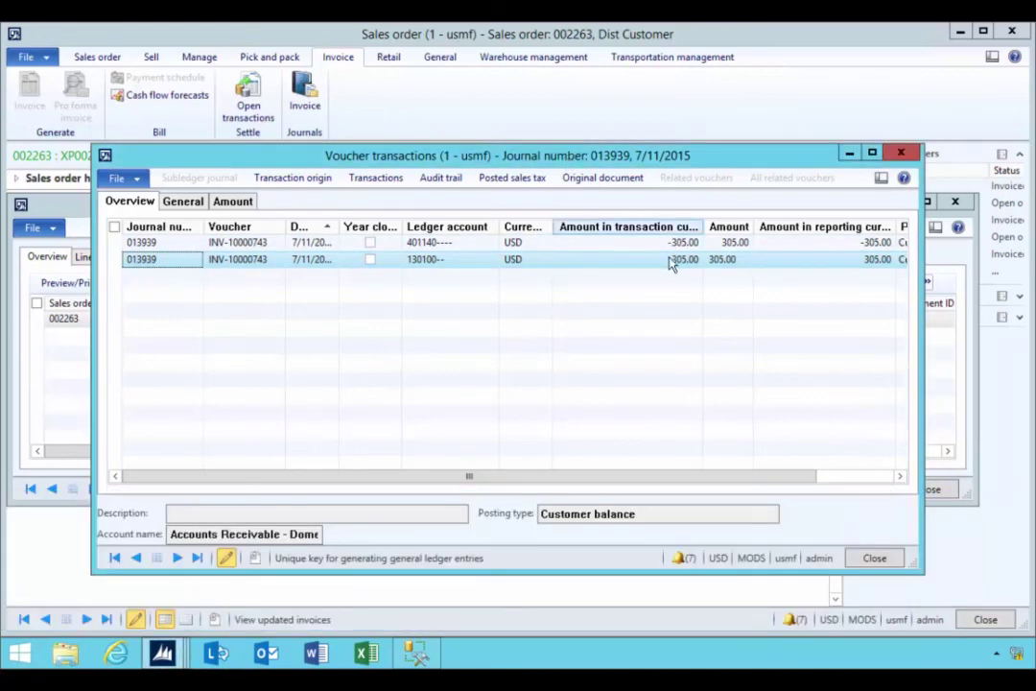